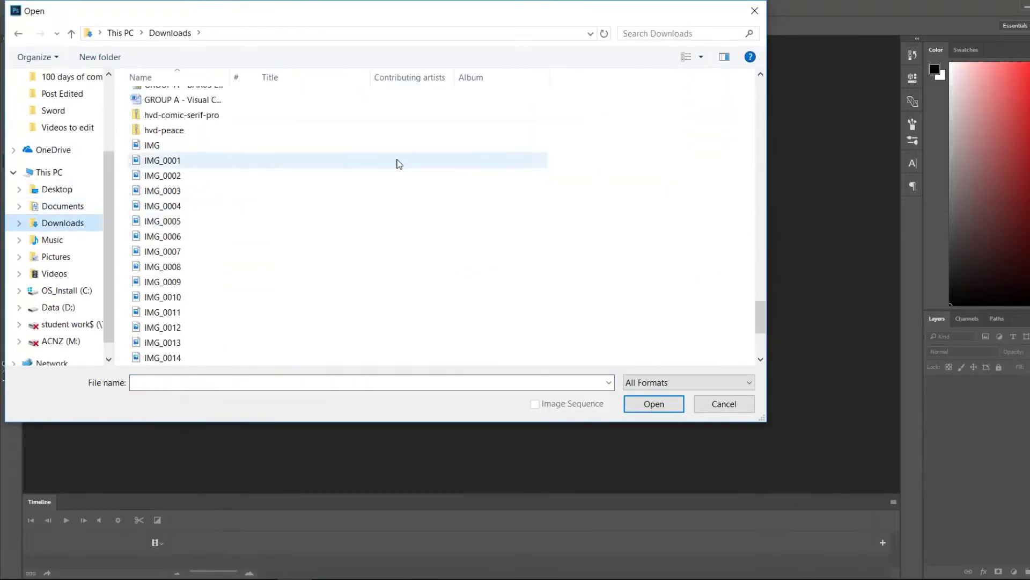
# - Open scans IMG_0001–IMG_0017 from Downloads and enlarge the placed page to fill Untitled-1
pyautogui.moveTo(399, 164); pyautogui.dragTo(591, 378)
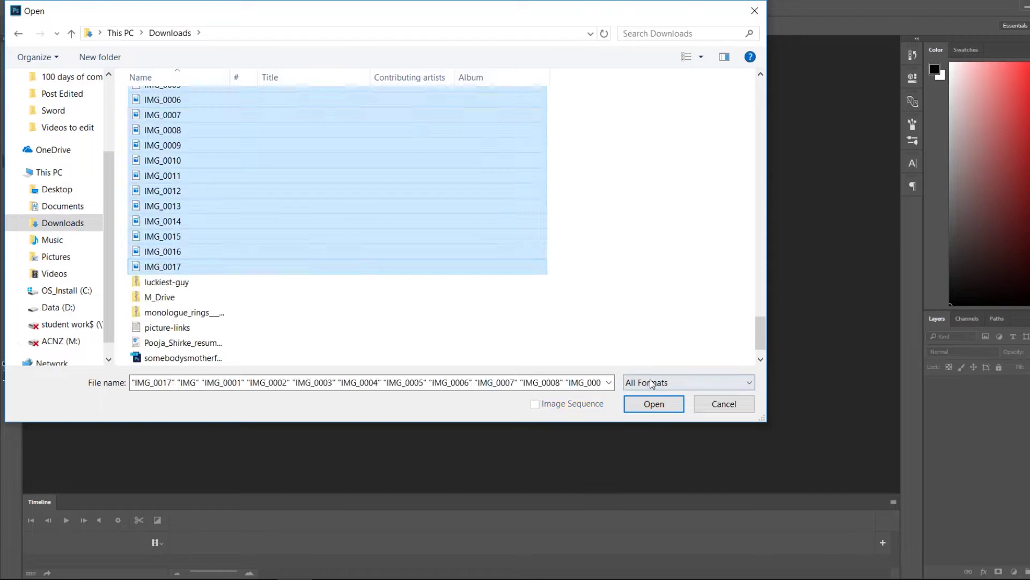
pyautogui.click(649, 404)
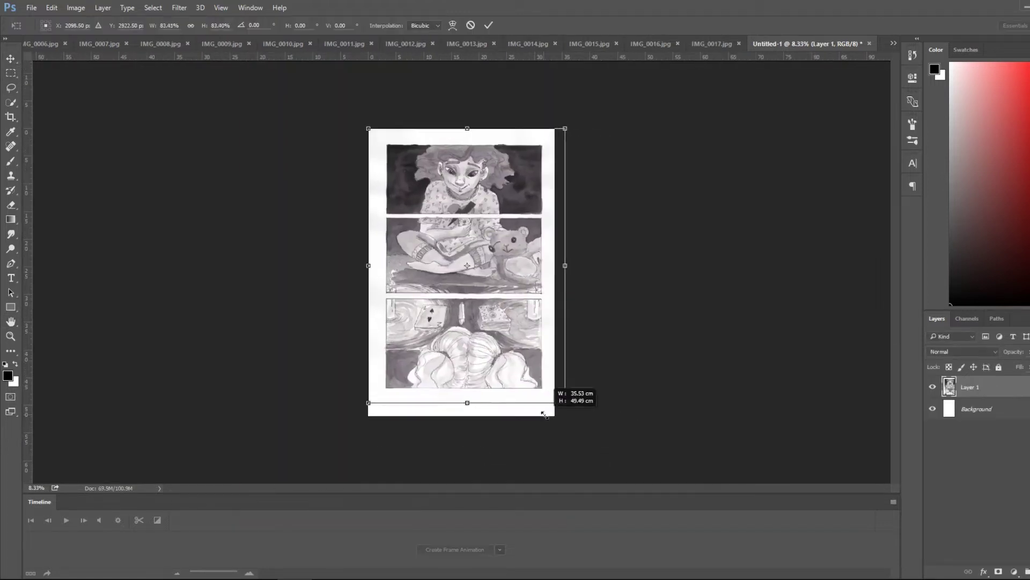
pyautogui.moveTo(544, 414); pyautogui.dragTo(548, 435)
pyautogui.moveTo(577, 116); pyautogui.dragTo(578, 115)
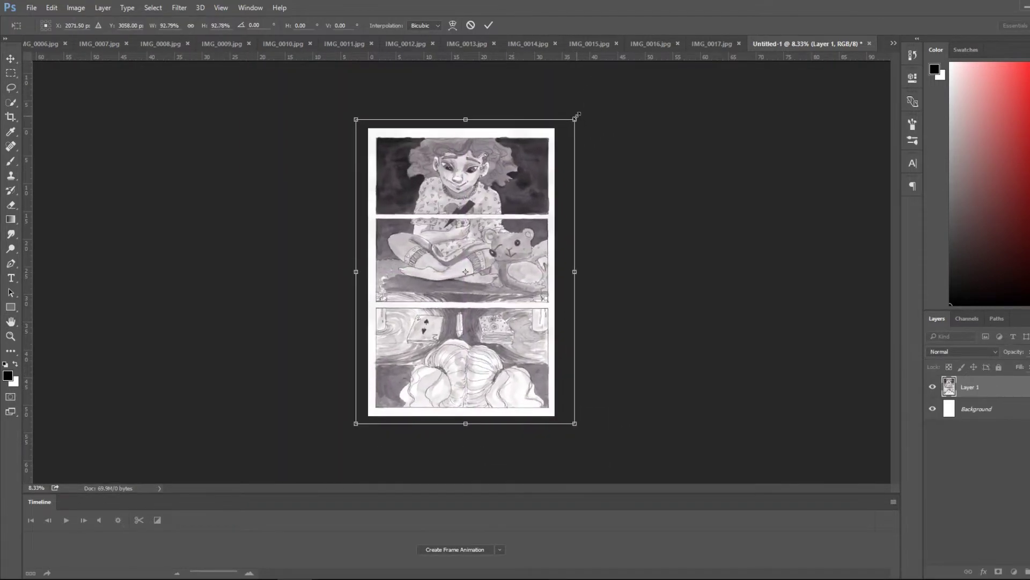
# - Commit the resize and apply Curves twice to deepen shadows and boost contrast
pyautogui.press('Return')
pyautogui.hotkey('ctrl', 'm')
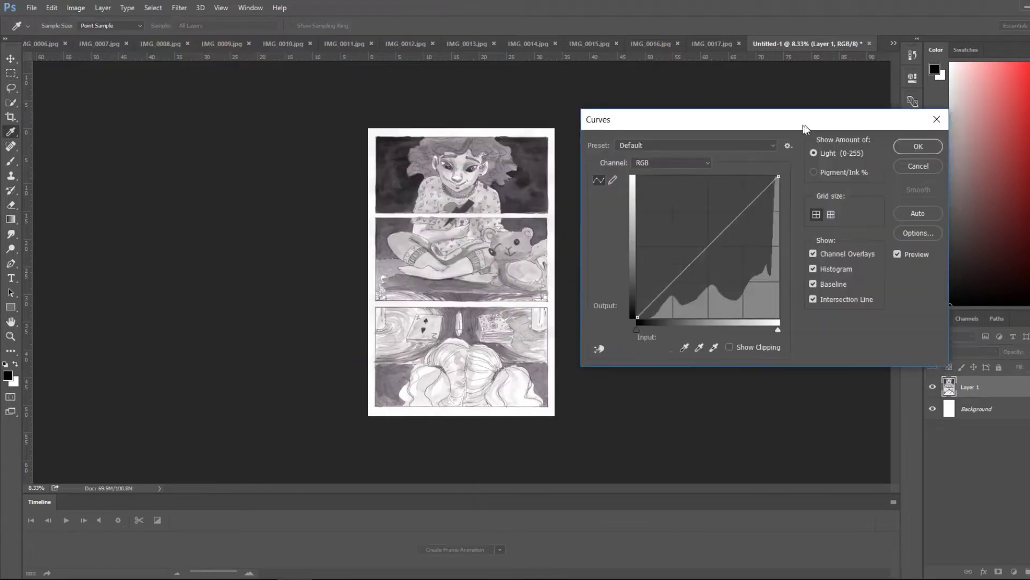
pyautogui.moveTo(707, 246); pyautogui.dragTo(708, 272)
pyautogui.moveTo(773, 196); pyautogui.dragTo(772, 185)
pyautogui.click(942, 123)
pyautogui.hotkey('ctrl', '+')
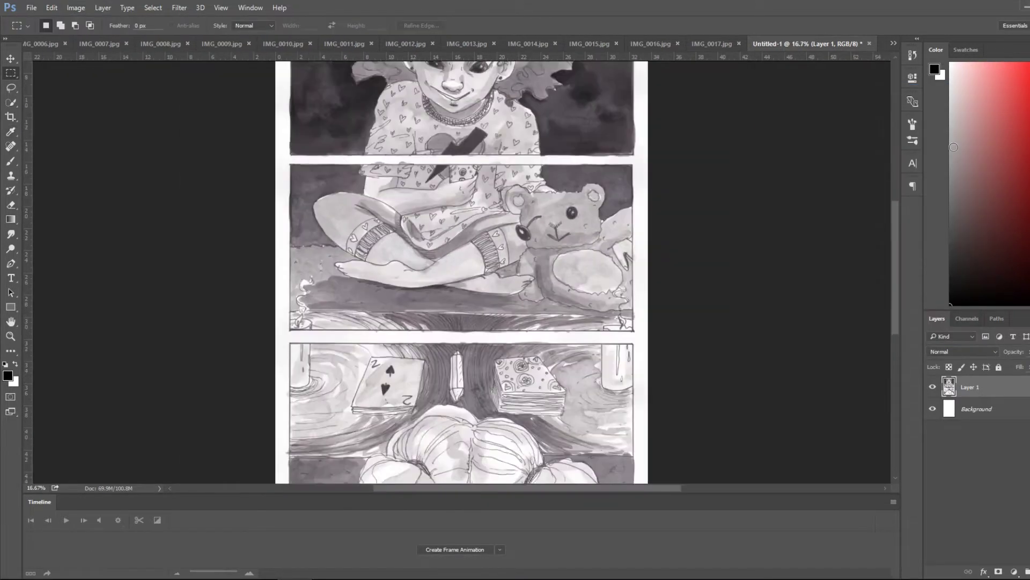
pyautogui.click(85, 8)
pyautogui.hotkey('ctrl', 'm')
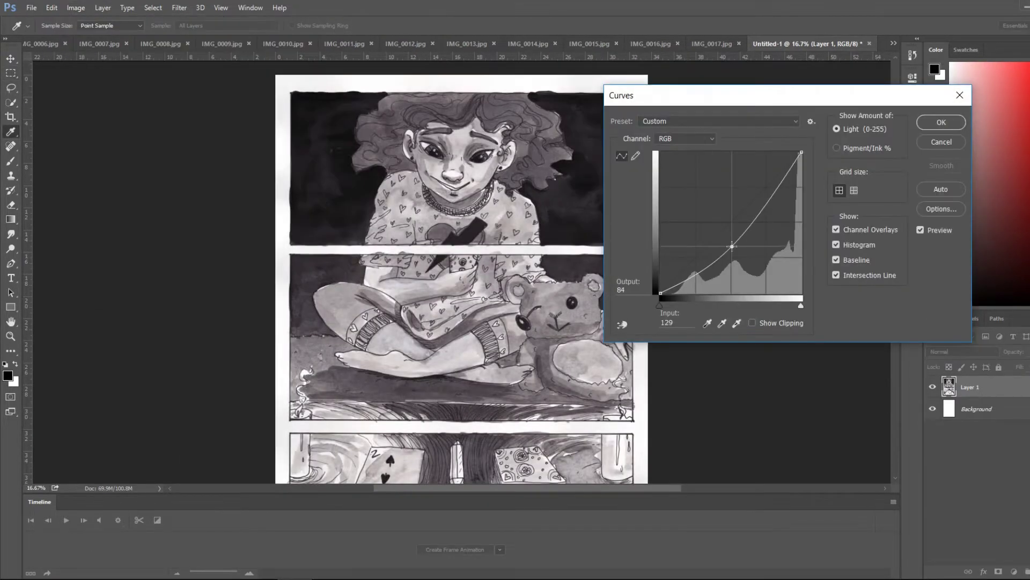
pyautogui.click(929, 121)
# - Paint over the ink blot below the girl's lips with the Healing Brush
pyautogui.scroll(-2, 897, 242)
pyautogui.hotkey('ctrl', '-')
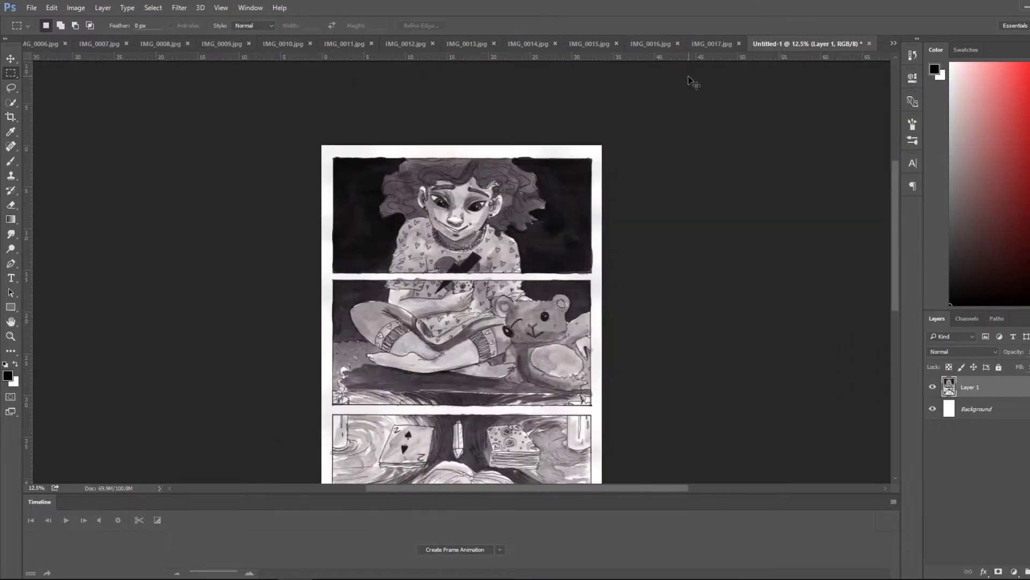
pyautogui.hotkey('ctrl', '1')
pyautogui.click(10, 146)
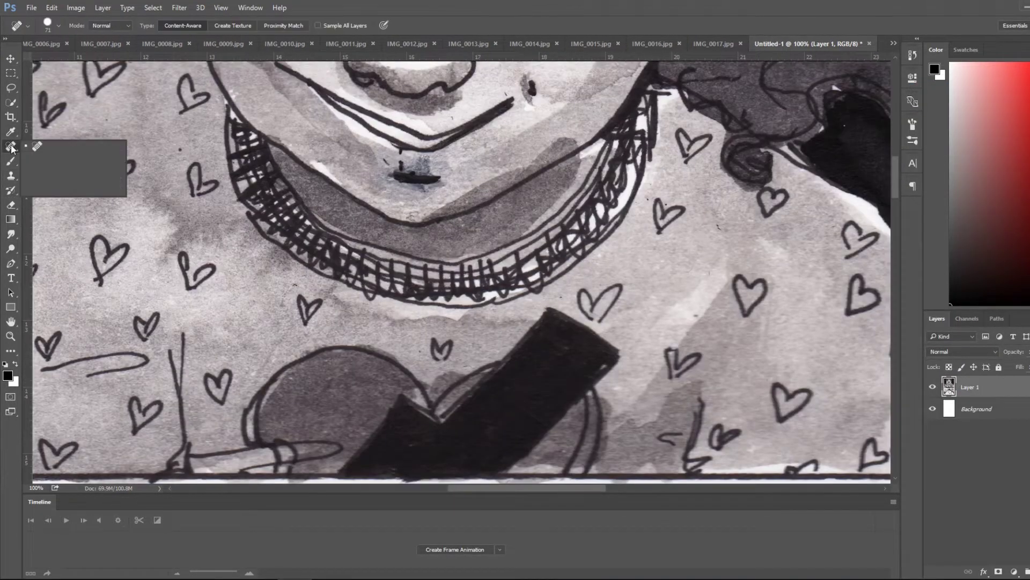
pyautogui.click(81, 155)
pyautogui.click(408, 161)
pyautogui.press('Return')
pyautogui.moveTo(434, 164); pyautogui.dragTo(397, 166)
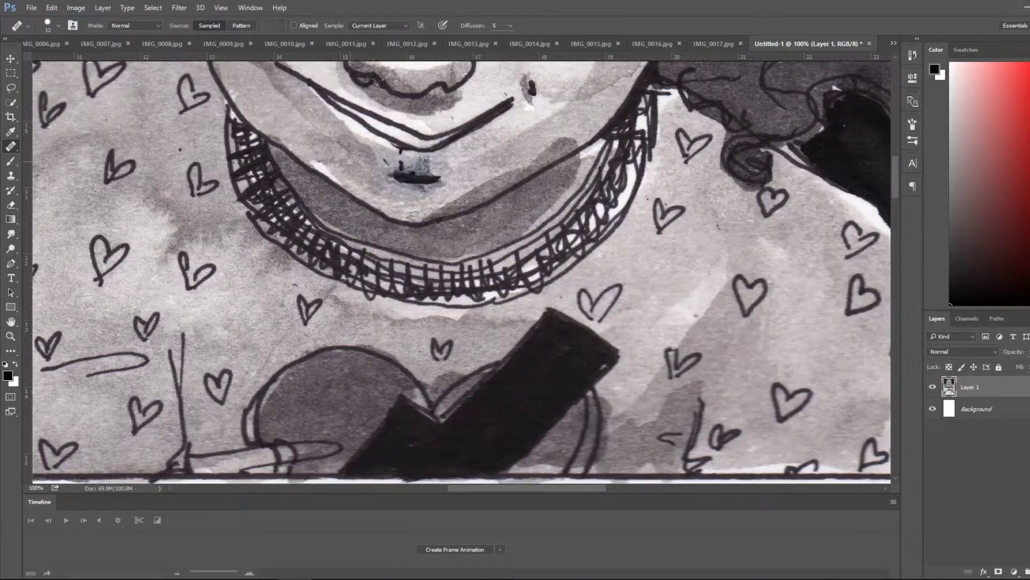
# - Set the healing brush size to 34 and fit the whole page in view
pyautogui.click(58, 25)
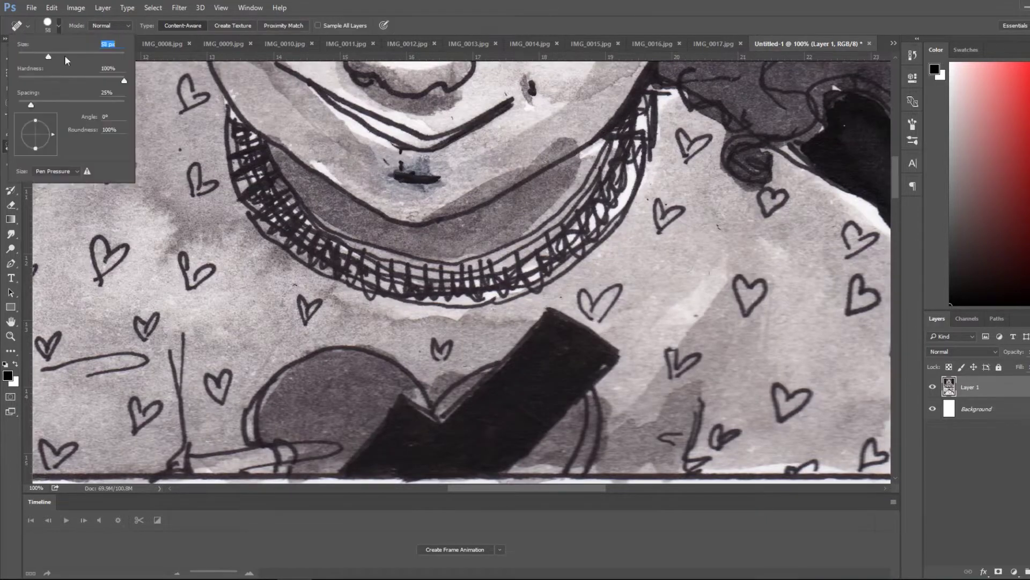
pyautogui.write('34')
pyautogui.press('Return')
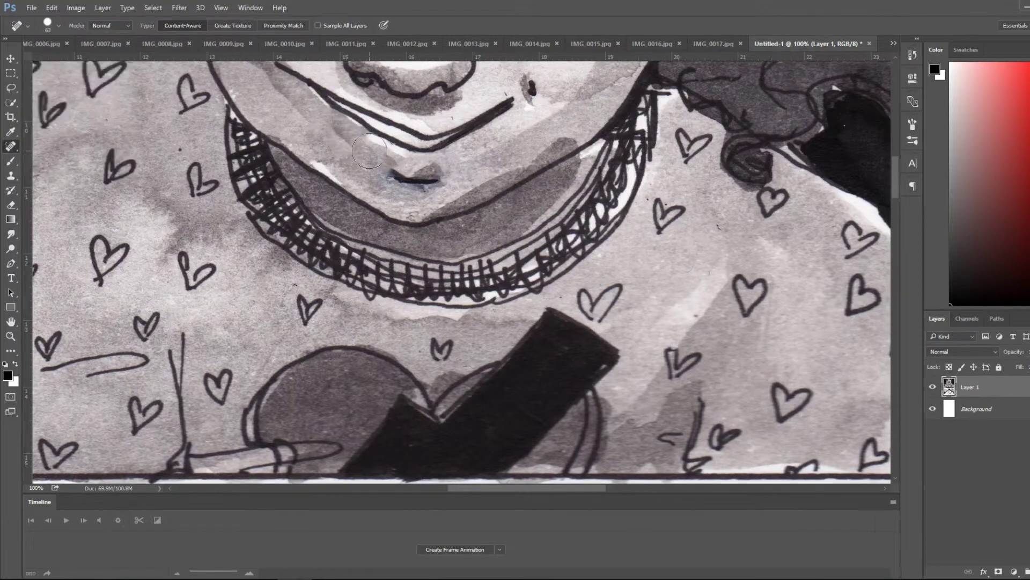
pyautogui.hotkey('ctrl', '0')
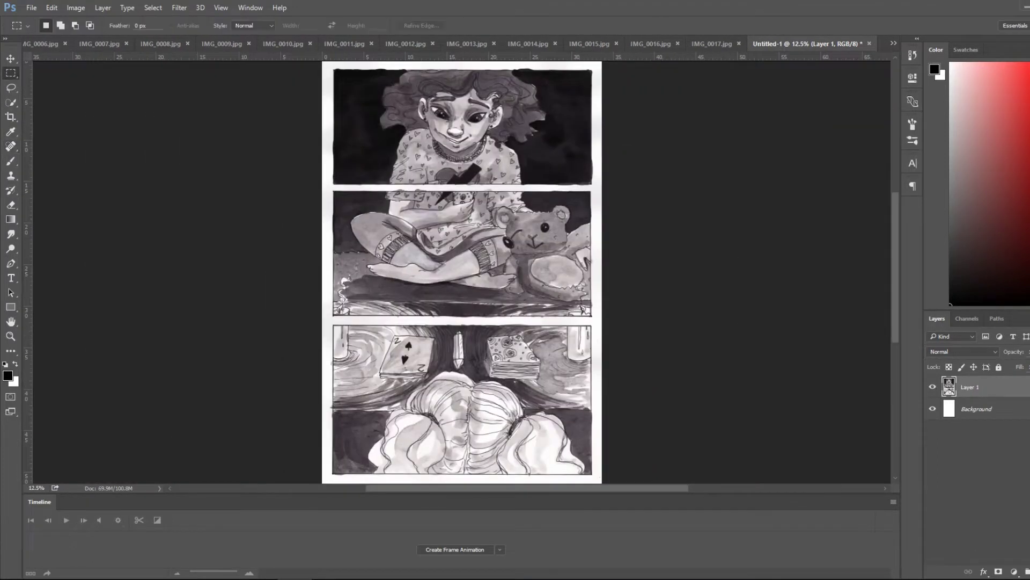
# - Add a new empty layer and marquee-select the page's gutters and margins
pyautogui.hotkey('ctrl', '+')
pyautogui.scroll(-3, 902, 256)
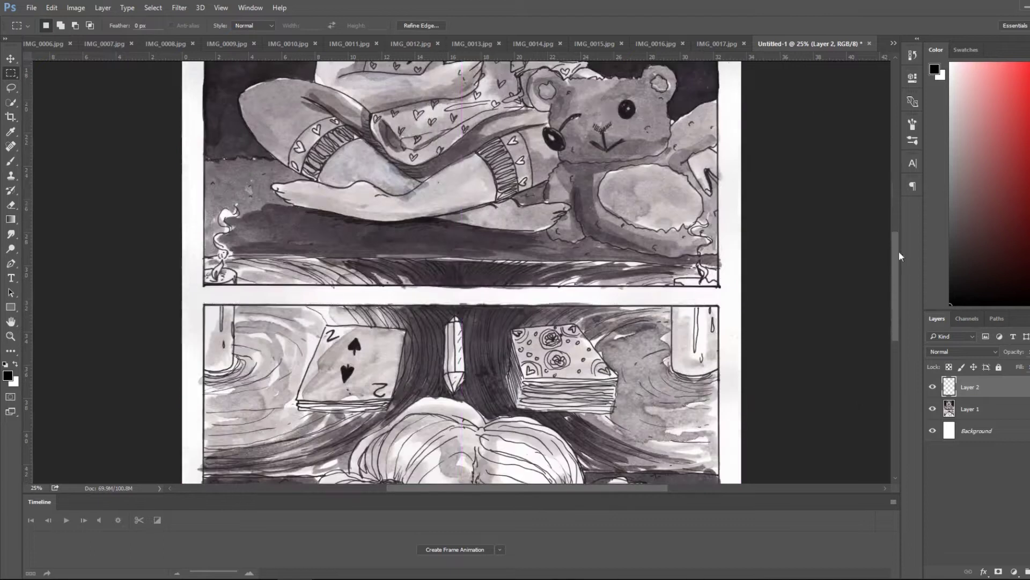
pyautogui.moveTo(746, 304); pyautogui.dragTo(115, 286)
pyautogui.moveTo(809, 305); pyautogui.dragTo(797, 299)
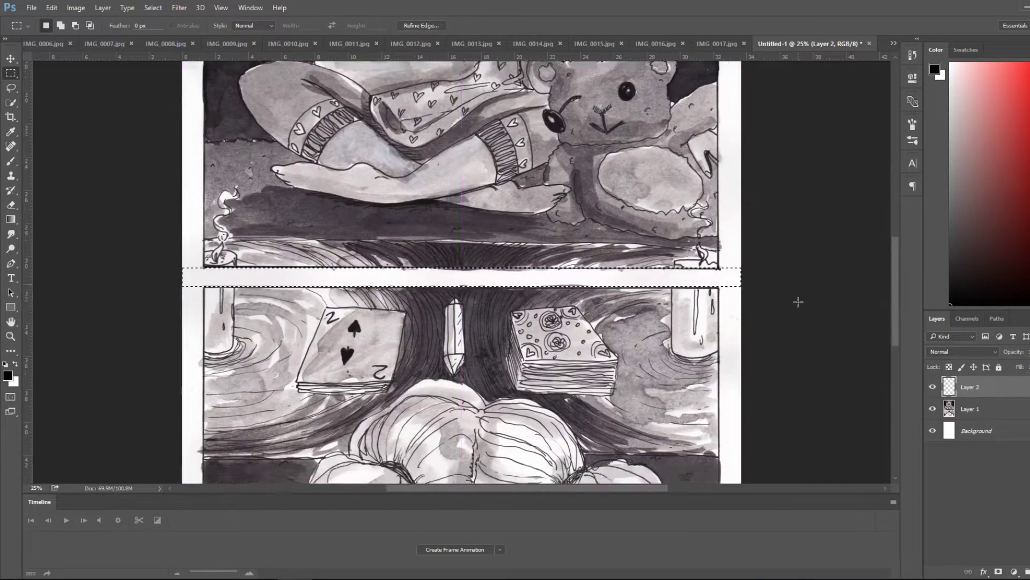
pyautogui.scroll(-5, 796, 299)
pyautogui.hotkey('ctrl', '-')
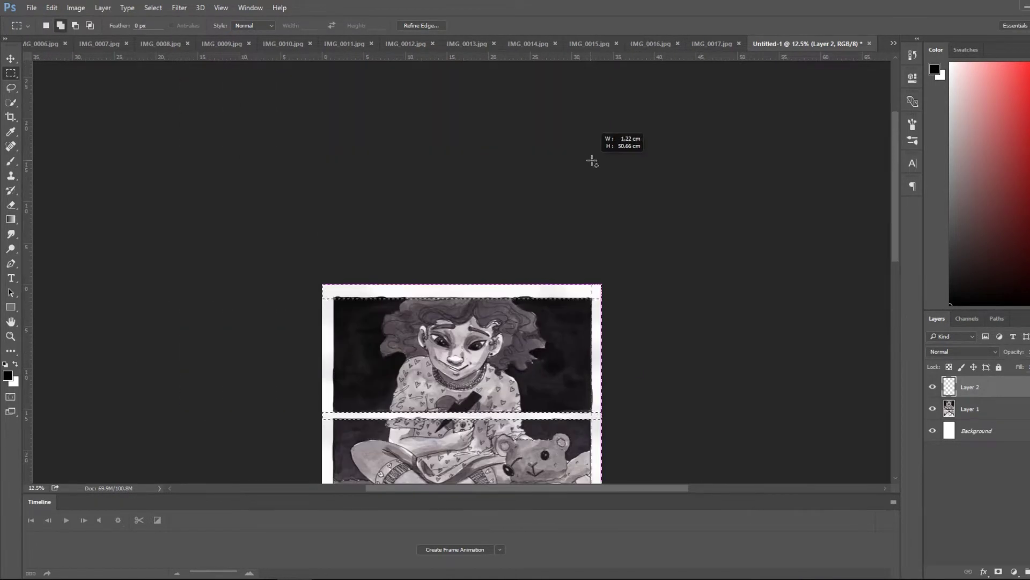
pyautogui.moveTo(610, 478); pyautogui.dragTo(229, 120)
# - Fill the selected gutters and margins with white using the Paint Bucket
pyautogui.press('x')
pyautogui.hotkey('shift', 'g')
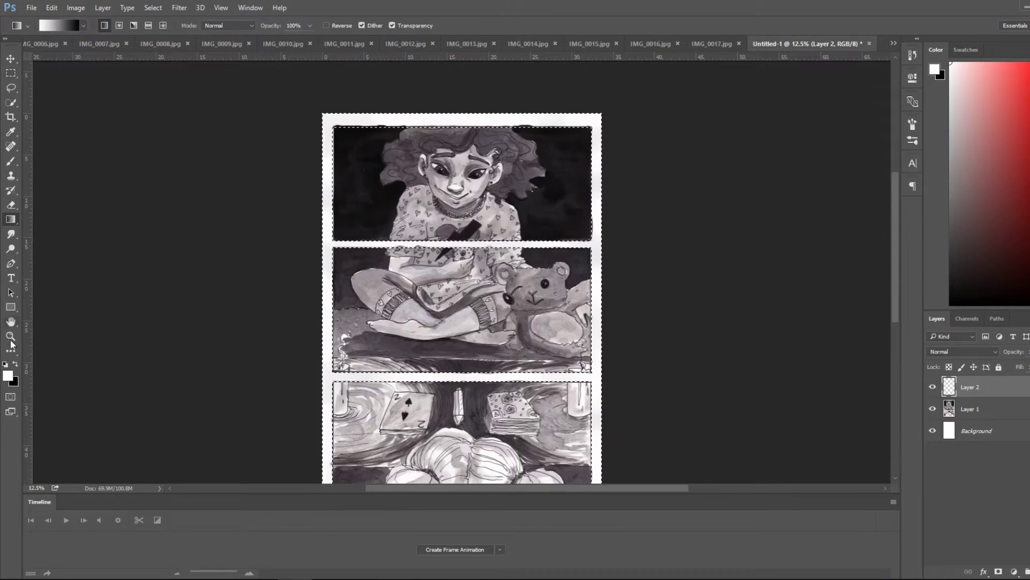
pyautogui.click(329, 244)
pyautogui.scroll(-2, 750, 355)
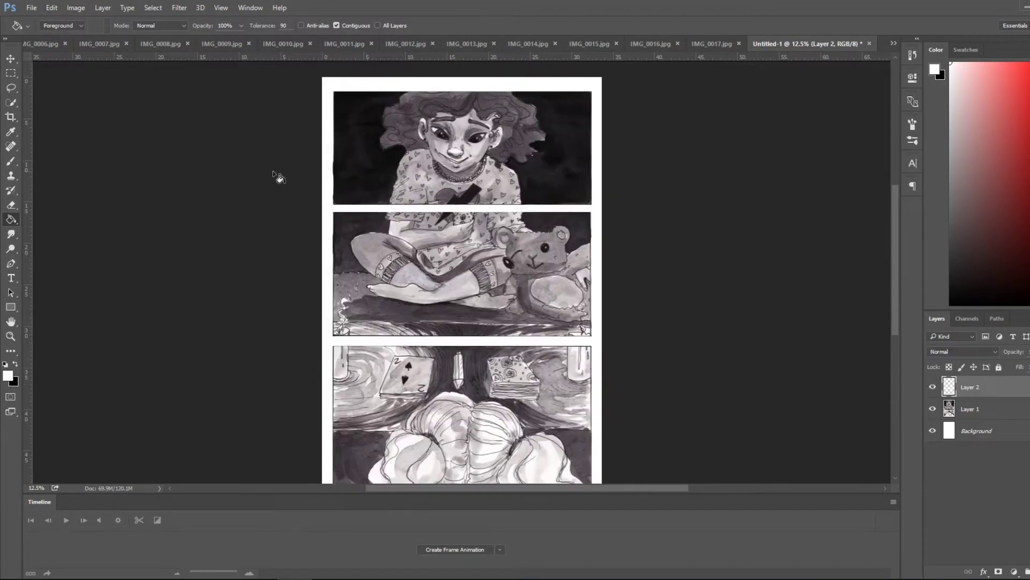
pyautogui.scroll(-10, 279, 177)
pyautogui.scroll(12, 340, 253)
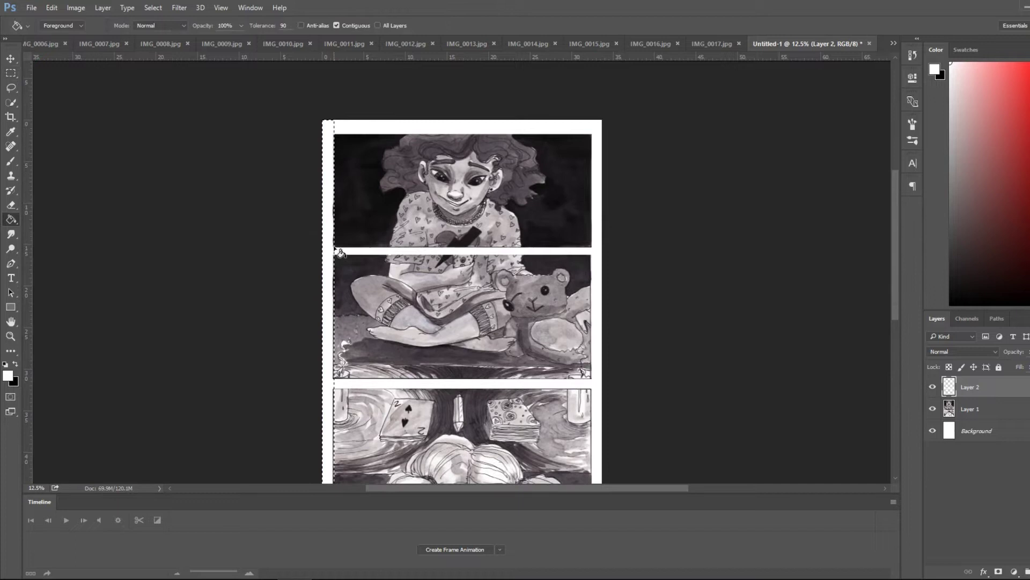
pyautogui.scroll(2, 344, 367)
pyautogui.scroll(-2, 360, 241)
pyautogui.scroll(-2, 374, 113)
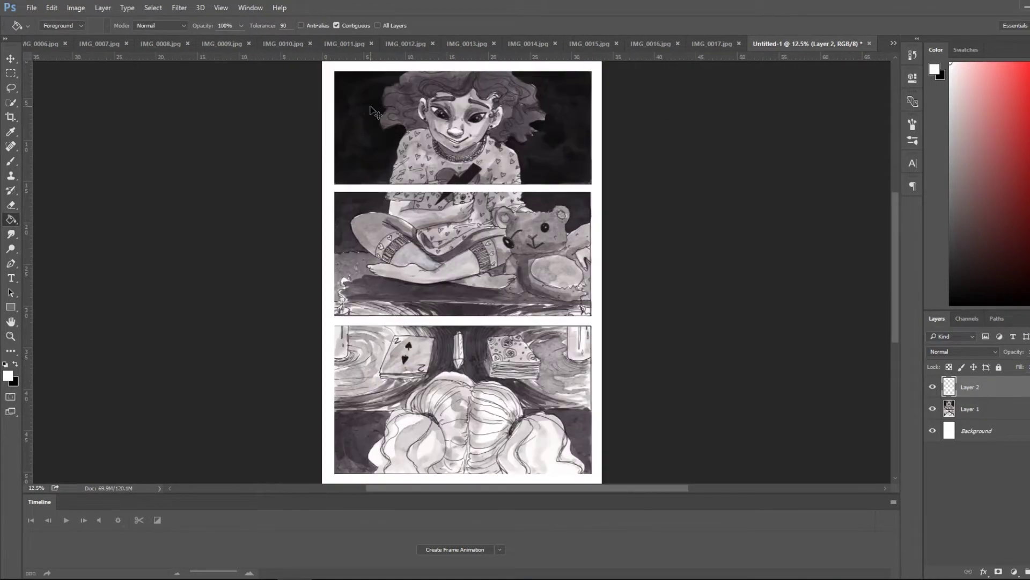
pyautogui.scroll(-2, 554, 120)
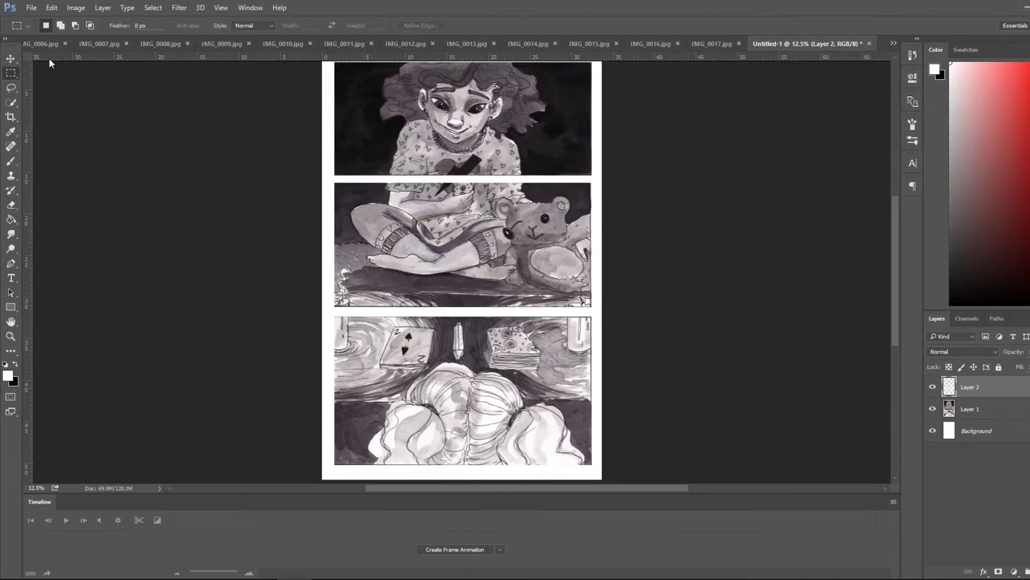
# - Name the layer PG1 and bring up the IMG_0001 scan document
pyautogui.moveTo(113, 49); pyautogui.dragTo(172, 55)
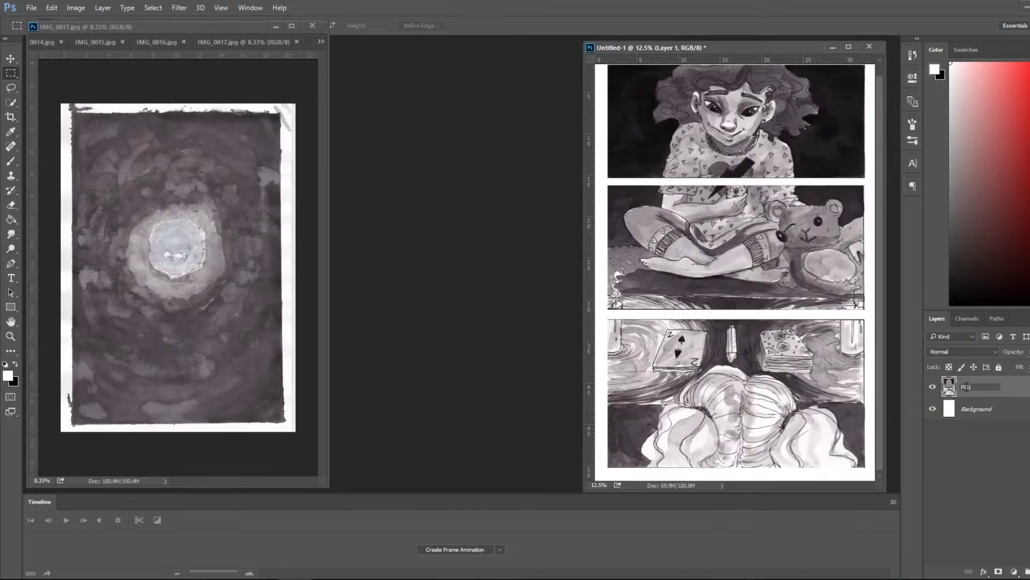
pyautogui.click(321, 41)
pyautogui.click(365, 64)
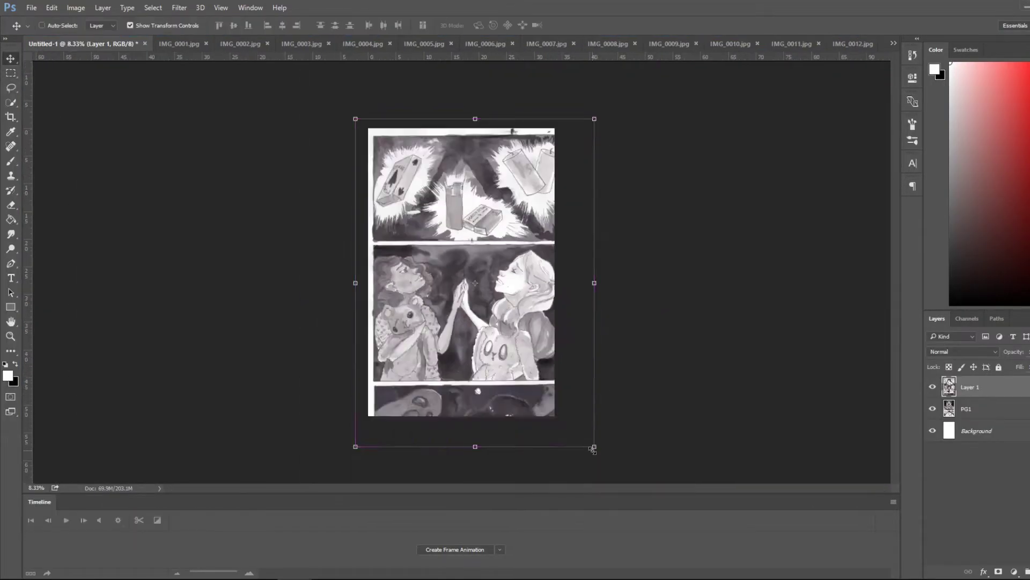
# - Scale and position the IMG_0001 page to fit the canvas, then commit the transform
pyautogui.moveTo(593, 449); pyautogui.dragTo(572, 416)
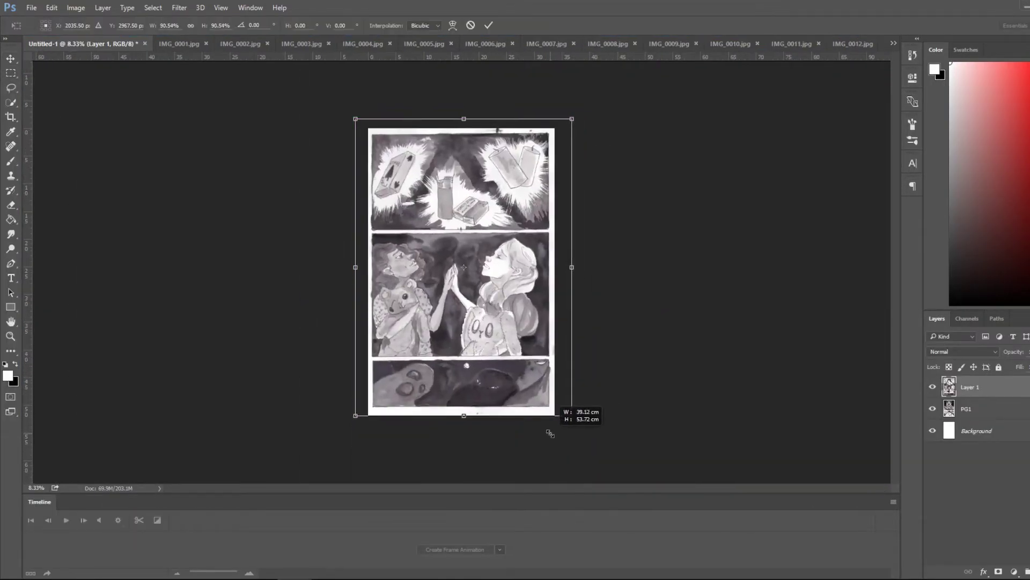
pyautogui.moveTo(355, 119); pyautogui.dragTo(362, 127)
pyautogui.moveTo(490, 373); pyautogui.dragTo(489, 370)
pyautogui.moveTo(572, 413); pyautogui.dragTo(572, 419)
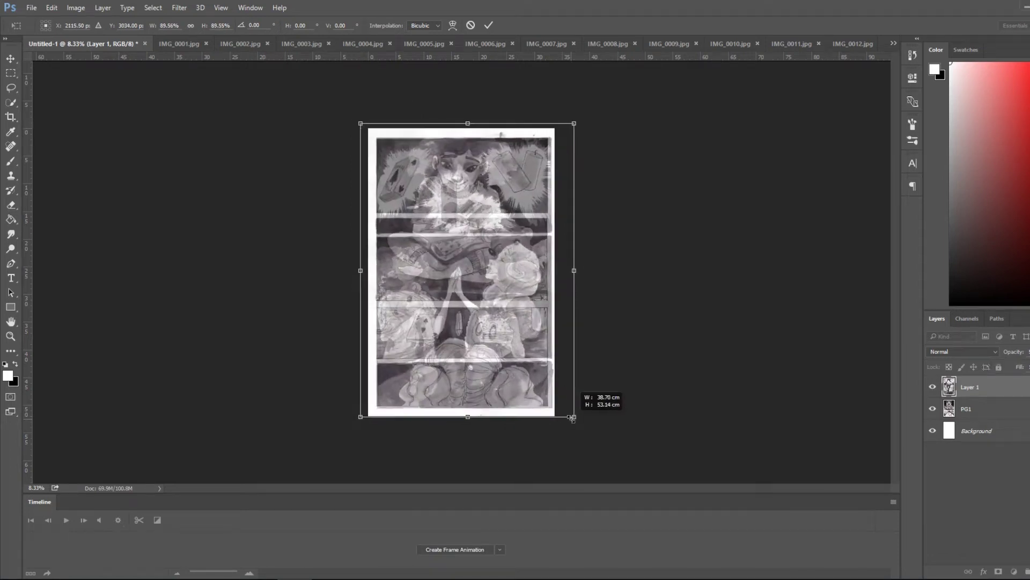
pyautogui.press('Return')
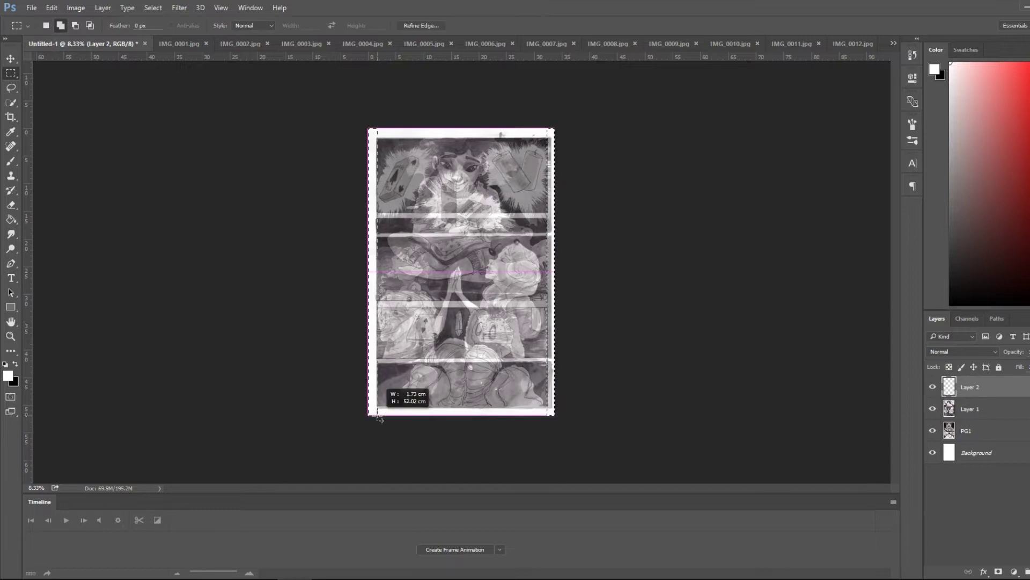
# - Marquee-select the page border and the gaps between the panels
pyautogui.click(970, 409)
pyautogui.hotkey('ctrl', '+')
pyautogui.moveTo(290, 194); pyautogui.dragTo(656, 204)
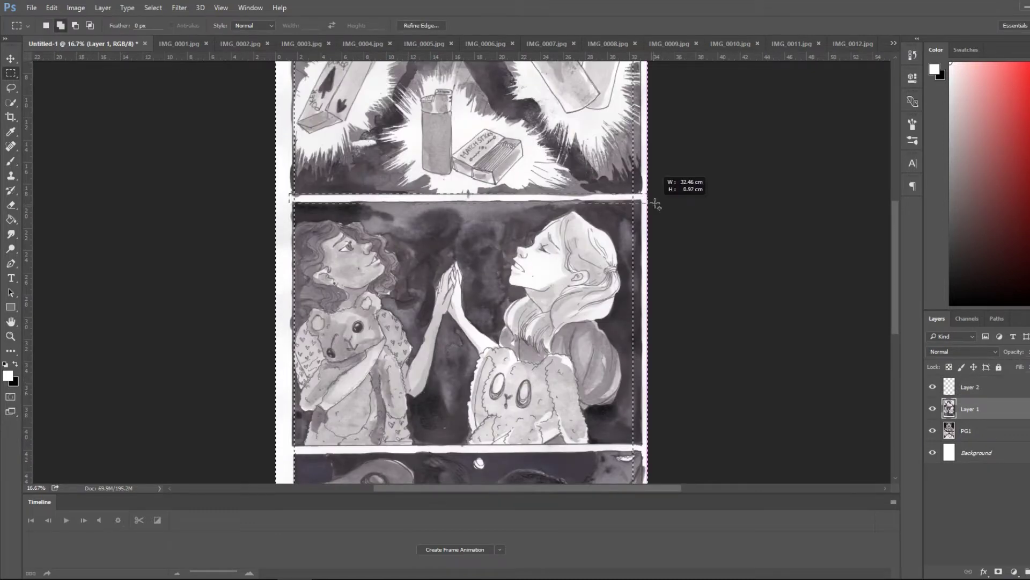
pyautogui.scroll(-3, 655, 204)
pyautogui.moveTo(655, 326); pyautogui.dragTo(369, 332)
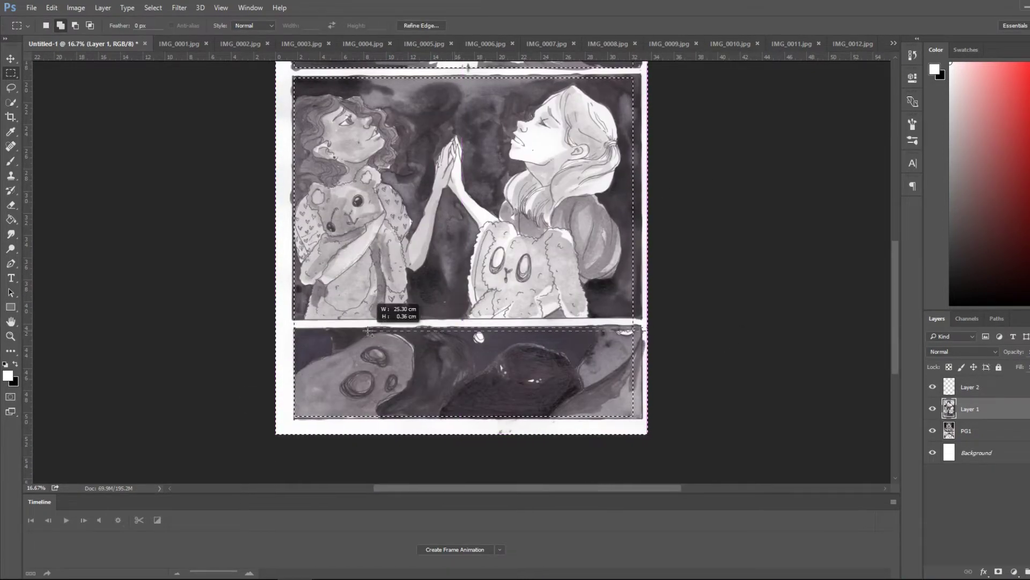
pyautogui.scroll(6, 369, 331)
pyautogui.moveTo(307, 110); pyautogui.dragTo(686, 133)
# - Fill the border and gutters with white on the empty layer above the page
pyautogui.press('g')
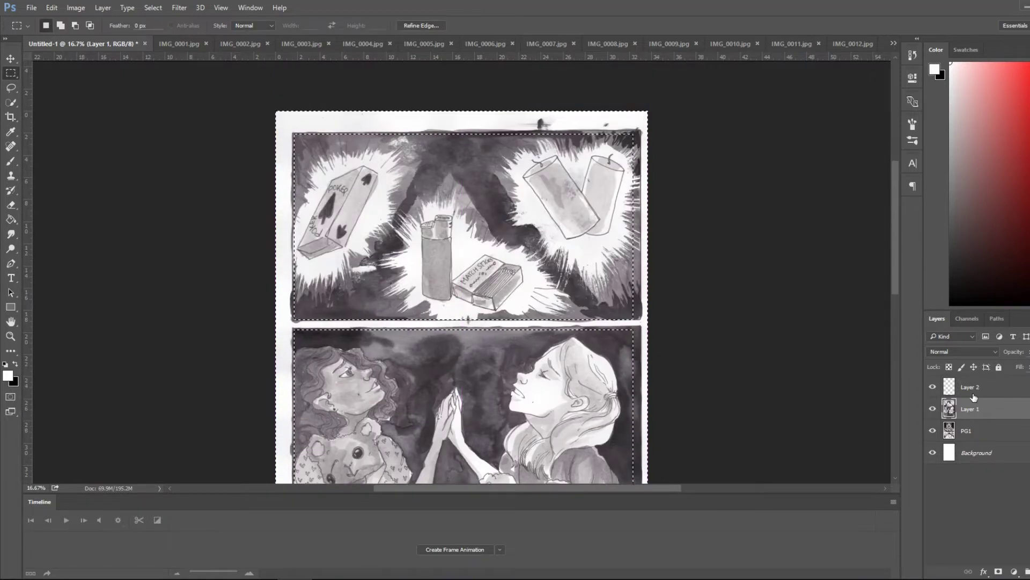
pyautogui.click(970, 387)
pyautogui.click(284, 215)
pyautogui.scroll(-5, 170, 102)
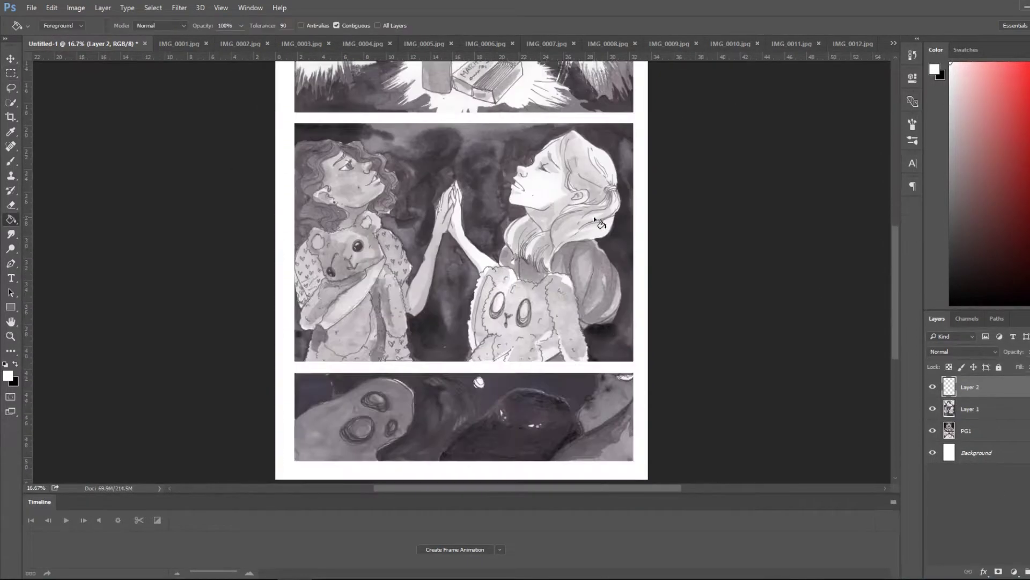
pyautogui.scroll(2, 170, 102)
# - Darken the scanned page layer's tones with Curves
pyautogui.hotkey('alt', '[')
pyautogui.click(76, 8)
pyautogui.press('Escape')
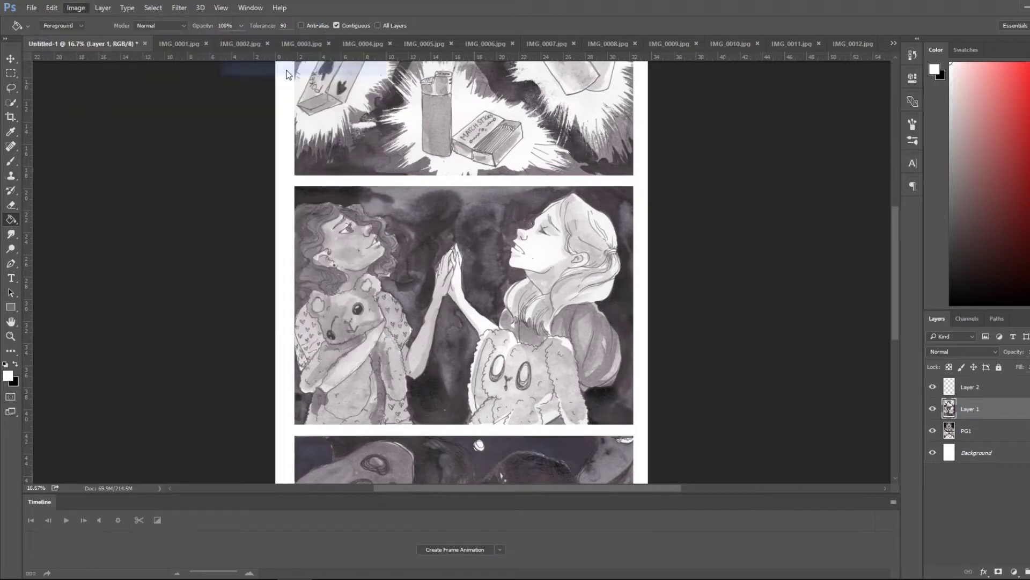
pyautogui.hotkey('ctrl', 'm')
pyautogui.press('Return')
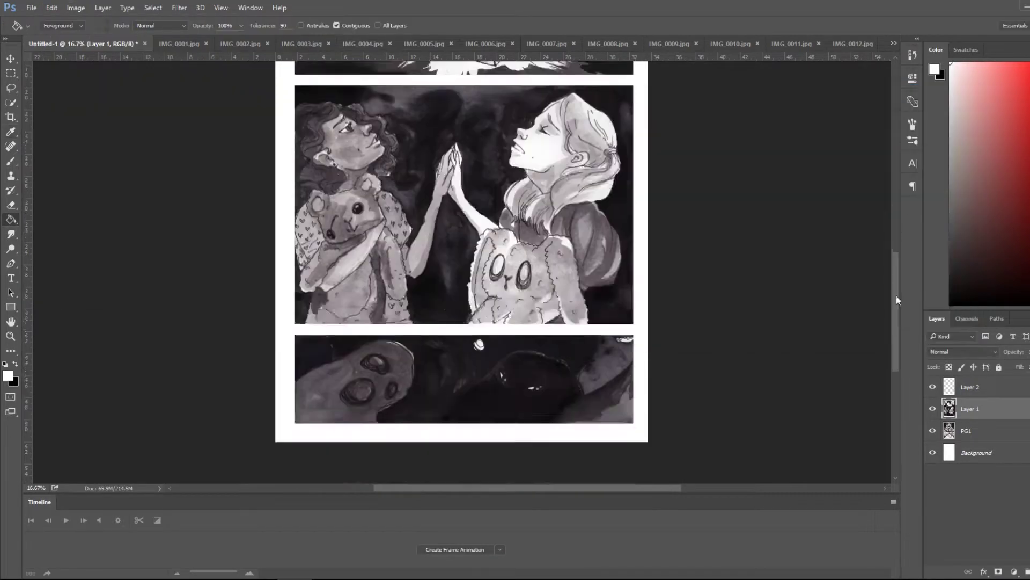
pyautogui.moveTo(897, 295); pyautogui.dragTo(895, 261)
pyautogui.hotkey('ctrl', '+')
pyautogui.hotkey('ctrl', '+')
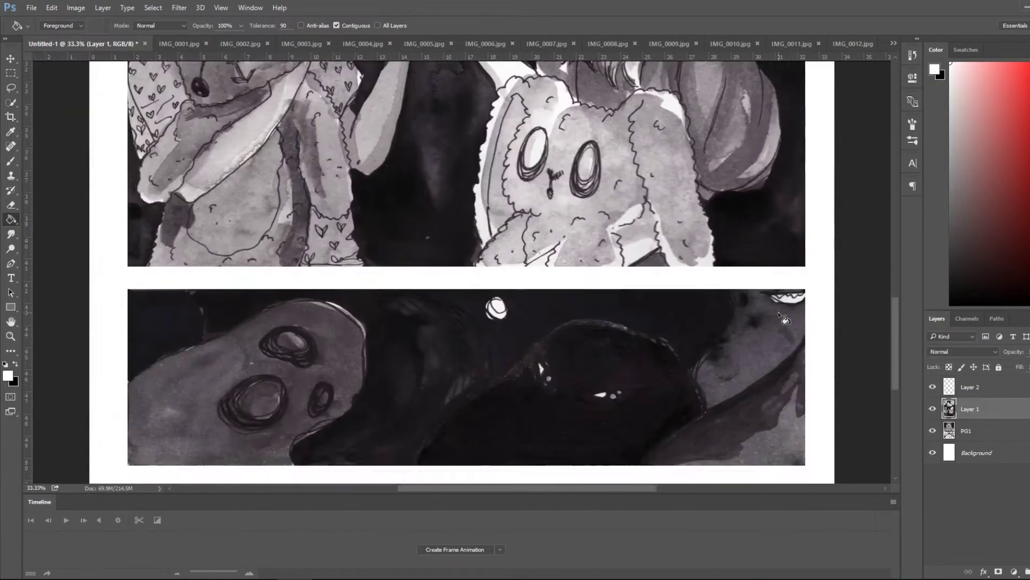
pyautogui.scroll(3, 886, 322)
pyautogui.click(12, 58)
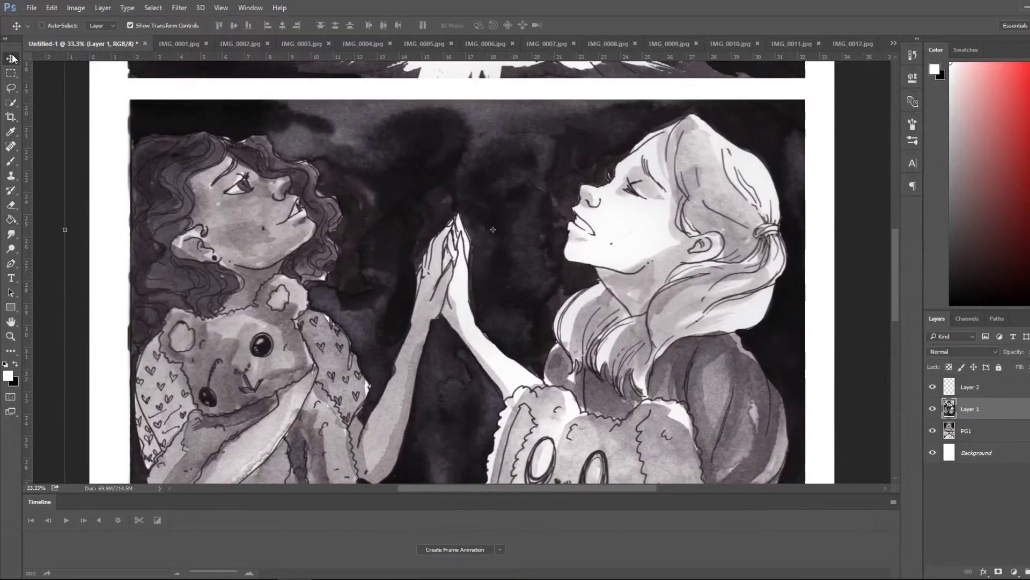
# - Spot-heal the blemish along the candle's edge in the top panel, then fit the page in view
pyautogui.scroll(3, 698, 349)
pyautogui.scroll(5, 542, 345)
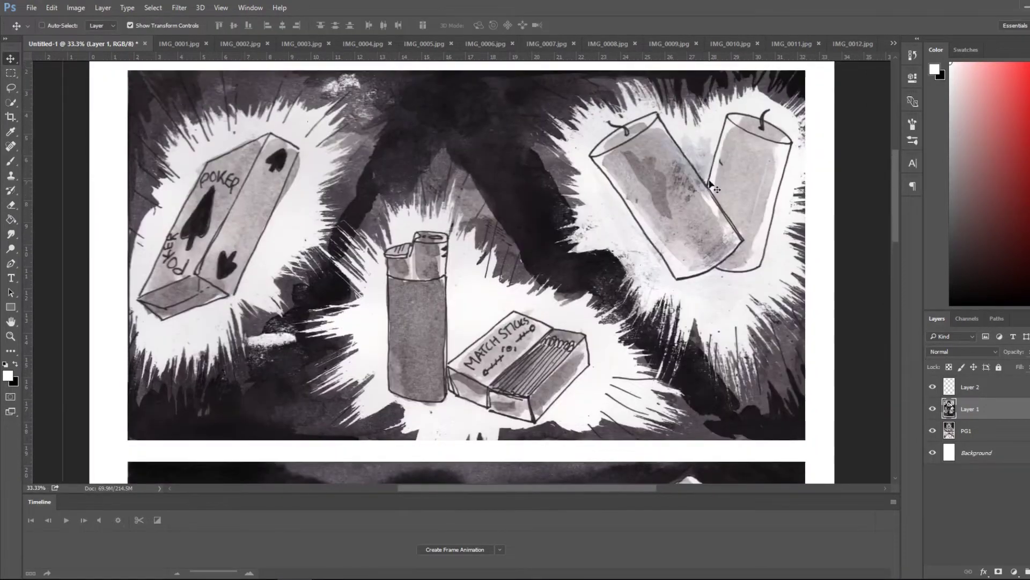
pyautogui.press('j')
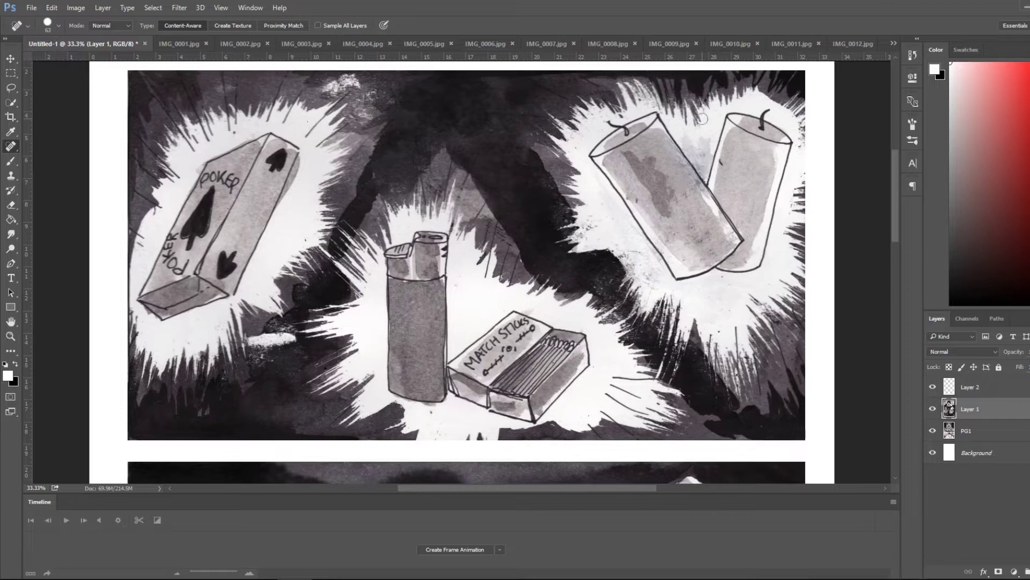
pyautogui.moveTo(693, 138); pyautogui.dragTo(698, 156)
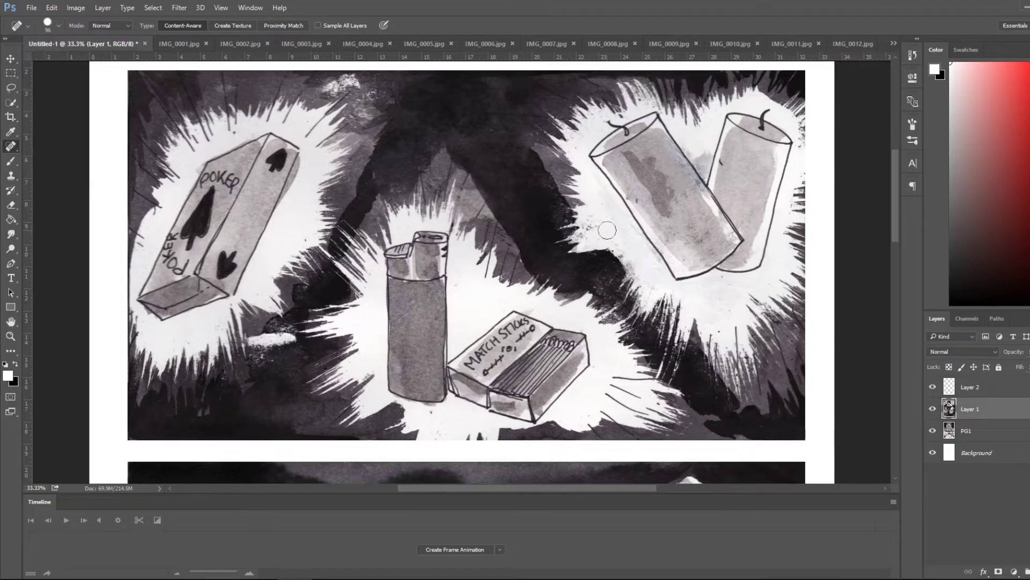
pyautogui.scroll(-8, 429, 189)
pyautogui.scroll(-2, 376, 241)
pyautogui.scroll(-2, 333, 279)
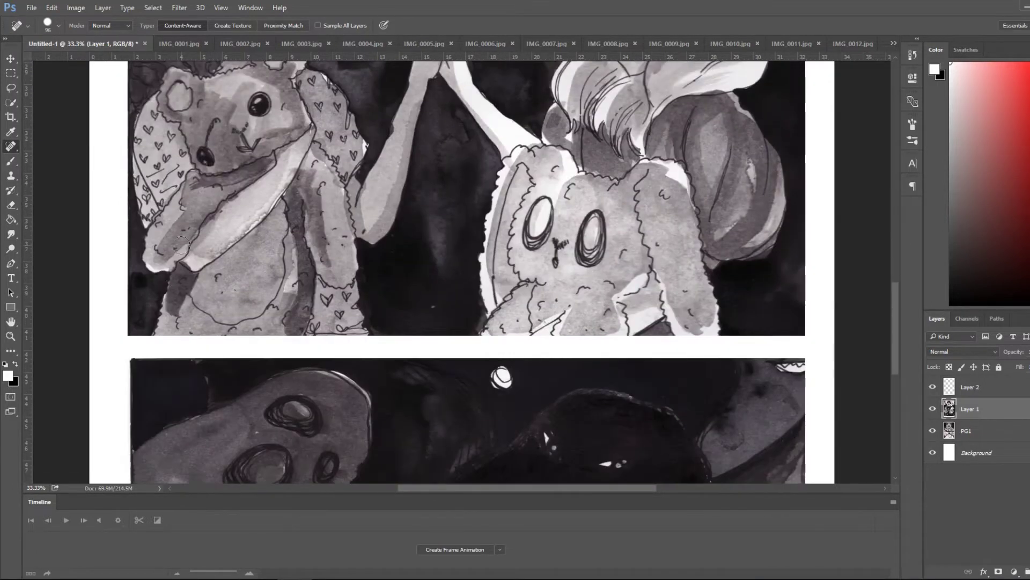
pyautogui.scroll(-3, 299, 318)
pyautogui.hotkey('ctrl', '0')
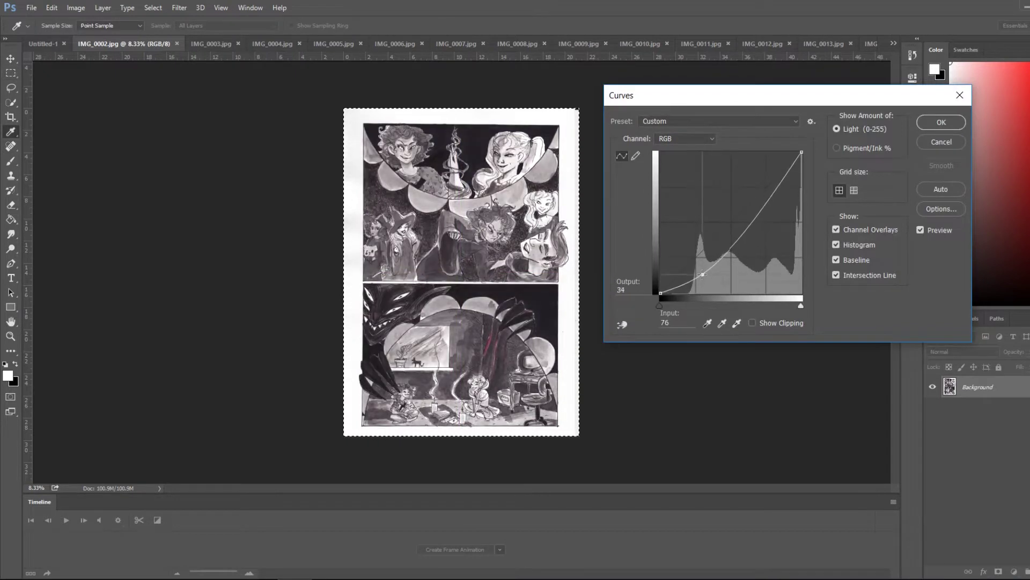
# - Darken the next scan with Curves, place it above PG2 and shrink it to fit
pyautogui.moveTo(771, 194); pyautogui.dragTo(706, 278)
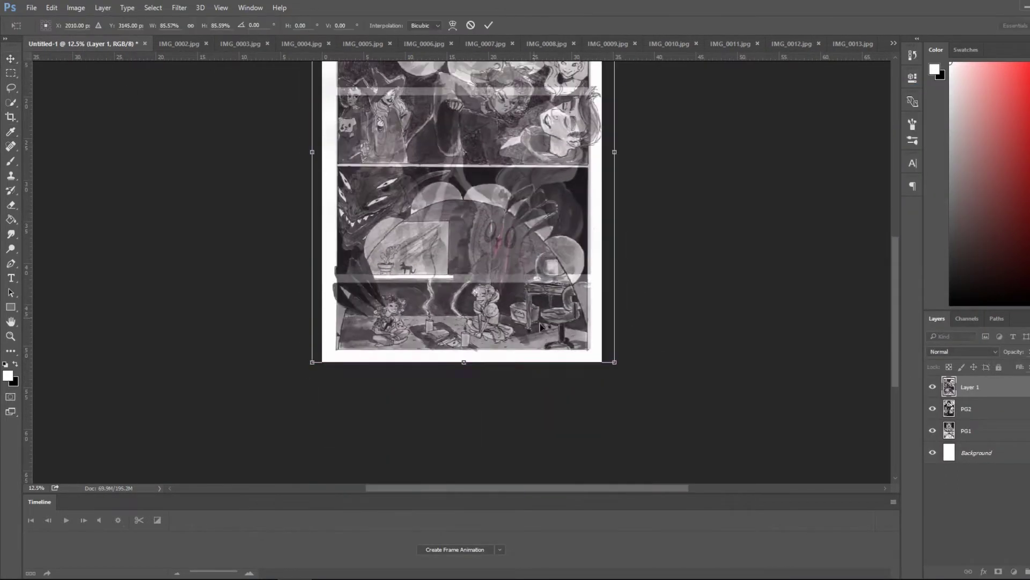
pyautogui.moveTo(630, 380); pyautogui.dragTo(617, 359)
pyautogui.scroll(3, 751, 311)
pyautogui.scroll(2, 894, 314)
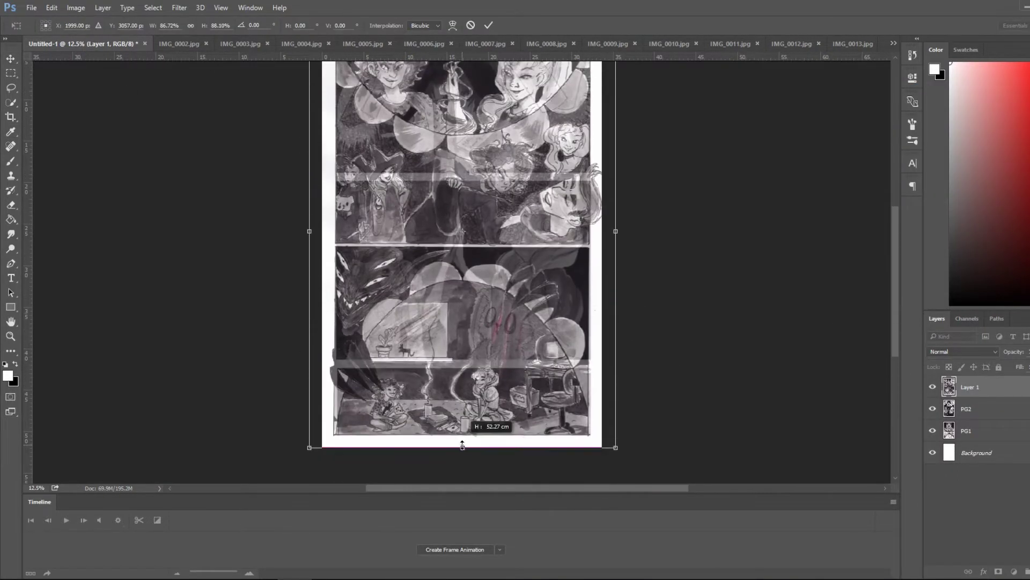
pyautogui.press('m')
pyautogui.press('Return')
pyautogui.scroll(3, 462, 76)
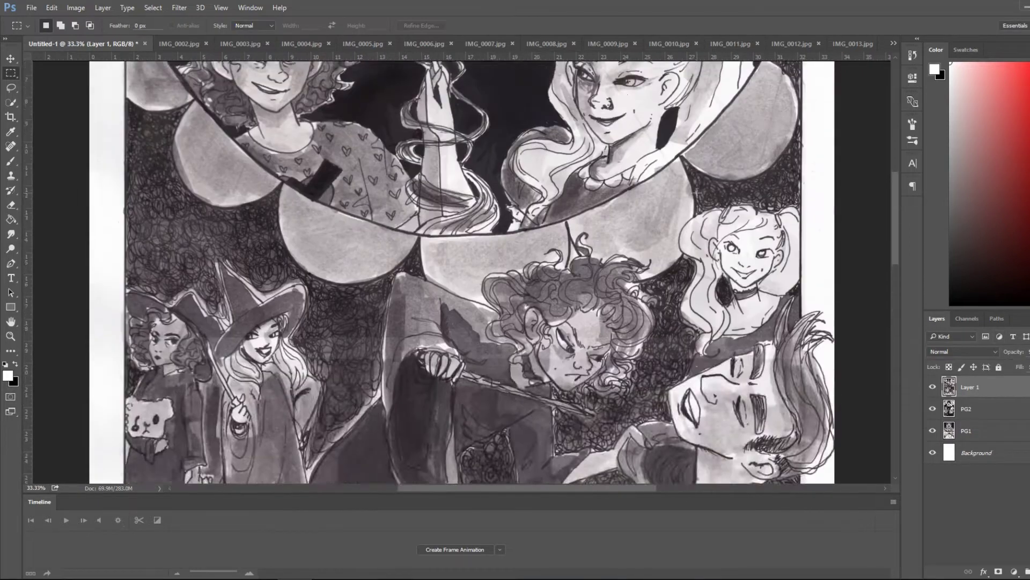
pyautogui.press('l')
pyautogui.press('m')
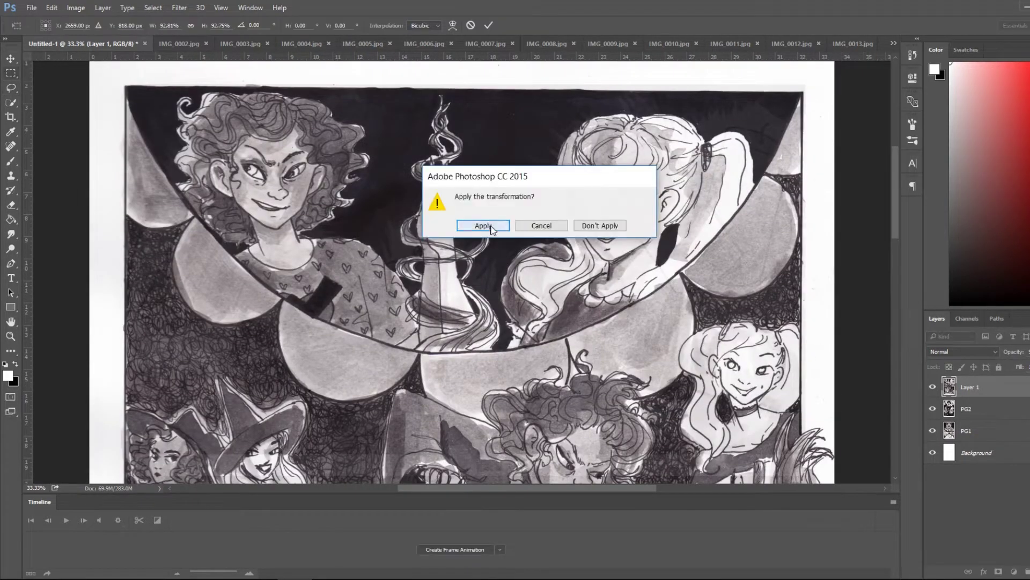
pyautogui.press('Return')
pyautogui.scroll(1, 450, 68)
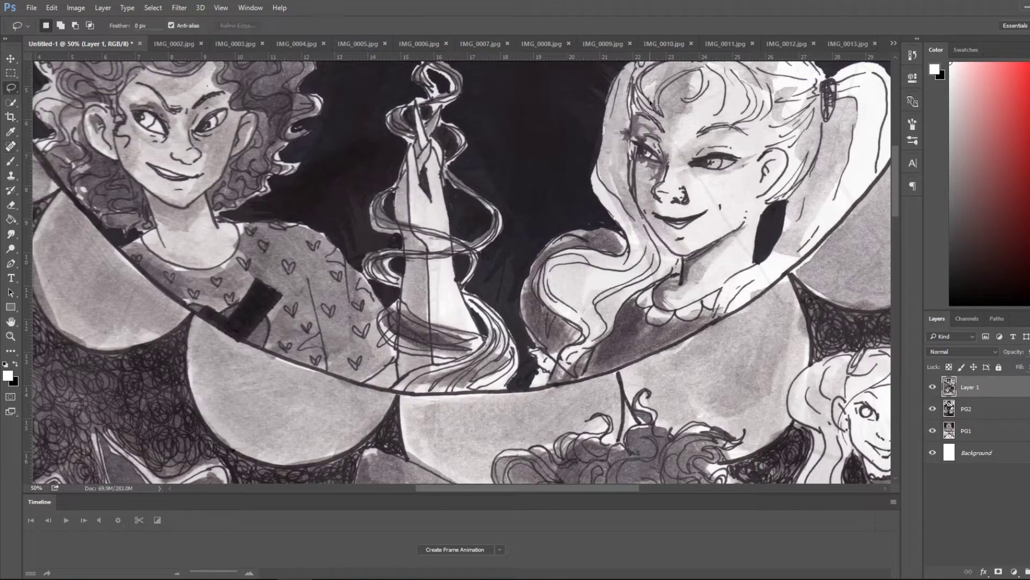
# - Copy the girl's left eye to a layer, rotate it about -28° and merge it down
pyautogui.hotkey('ctrl', 'd')
pyautogui.press('m')
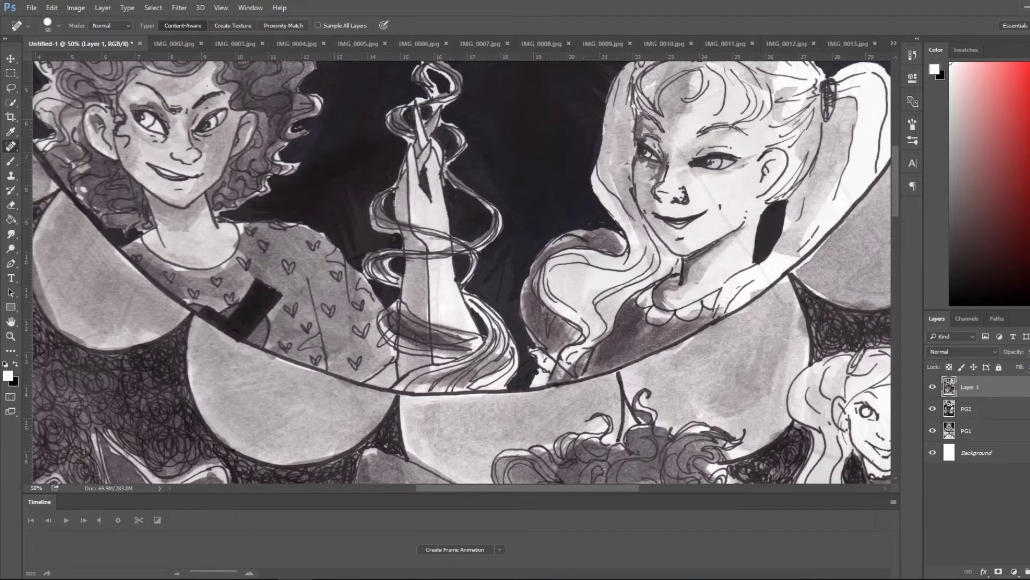
pyautogui.scroll(2, 750, 204)
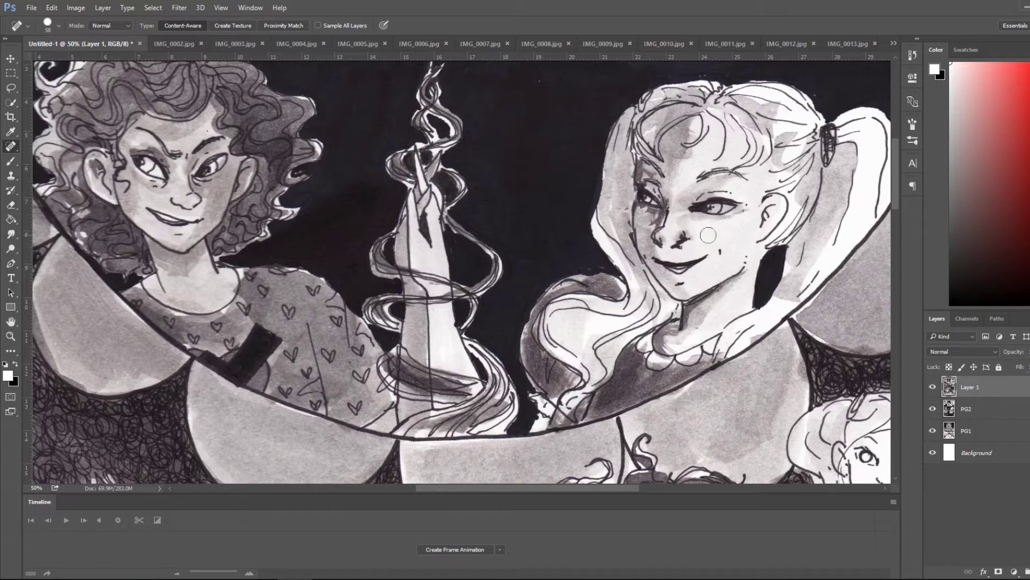
pyautogui.hotkey('ctrl', 'j')
pyautogui.hotkey('ctrl', 't')
pyautogui.moveTo(674, 214); pyautogui.dragTo(674, 184)
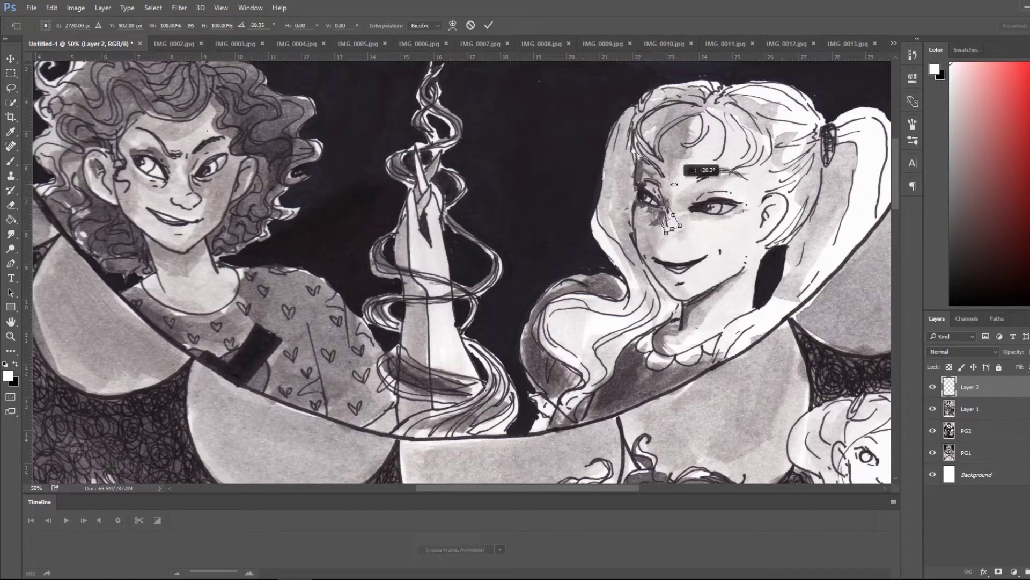
pyautogui.press('Return')
pyautogui.press('m')
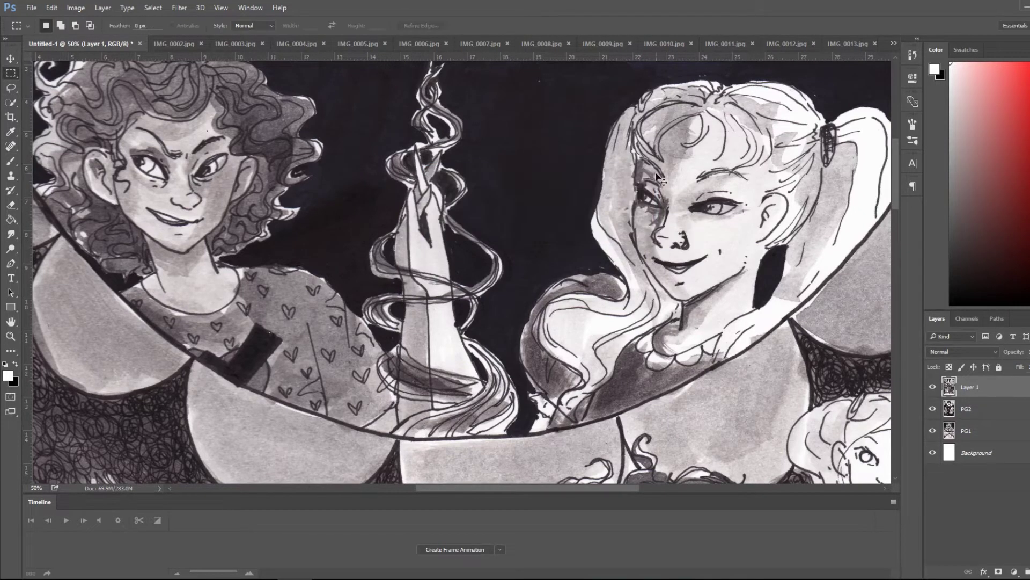
# - Heal the marks under the left eye with a resized, soft-tipped Spot Healing Brush
pyautogui.click(58, 25)
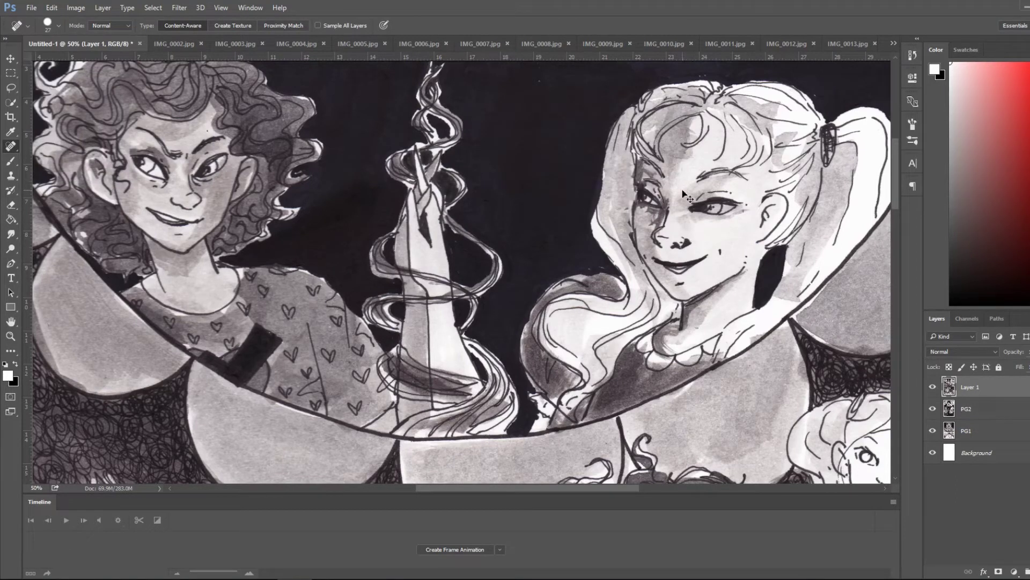
pyautogui.click(58, 26)
pyautogui.click(58, 26)
pyautogui.click(653, 231)
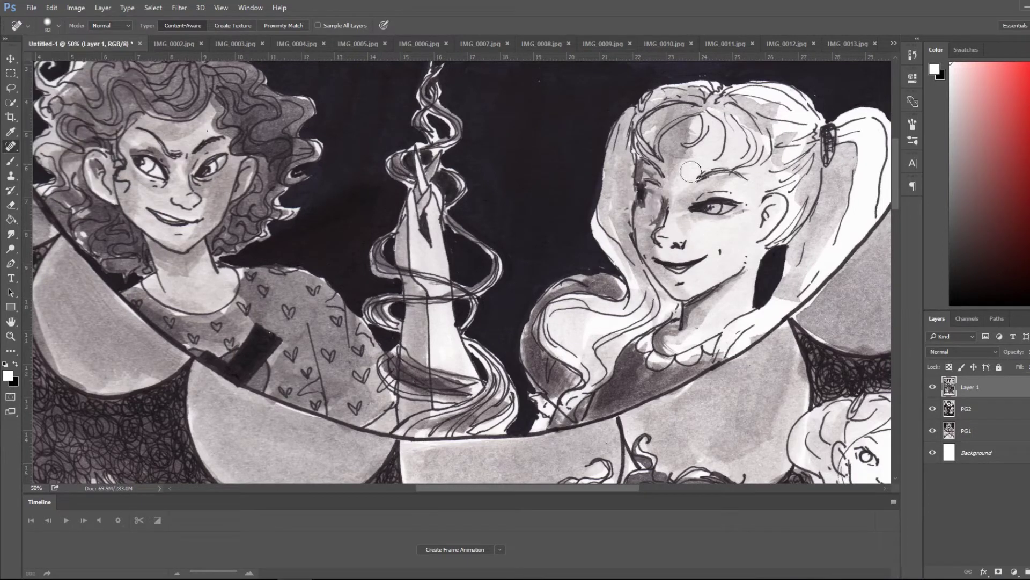
# - Puppet-warp the eye patch by dragging its pins, then apply the warp
pyautogui.moveTo(764, 219); pyautogui.dragTo(573, 156)
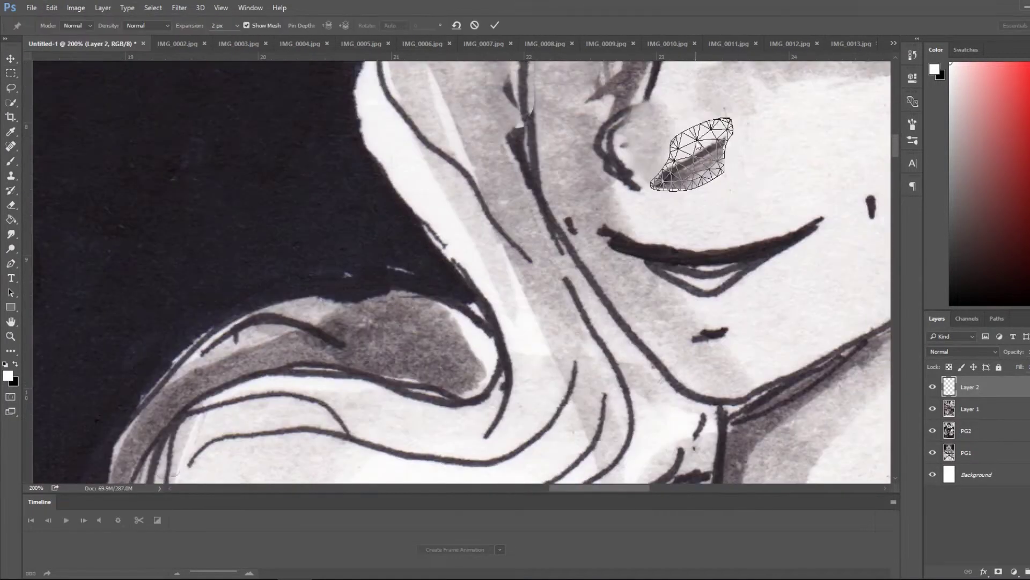
pyautogui.moveTo(723, 135)
pyautogui.mouseDown()
pyautogui.moveTo(718, 170)
pyautogui.moveTo(747, 161)
pyautogui.moveTo(700, 172)
pyautogui.mouseUp()
pyautogui.press('v')
pyautogui.click(498, 227)
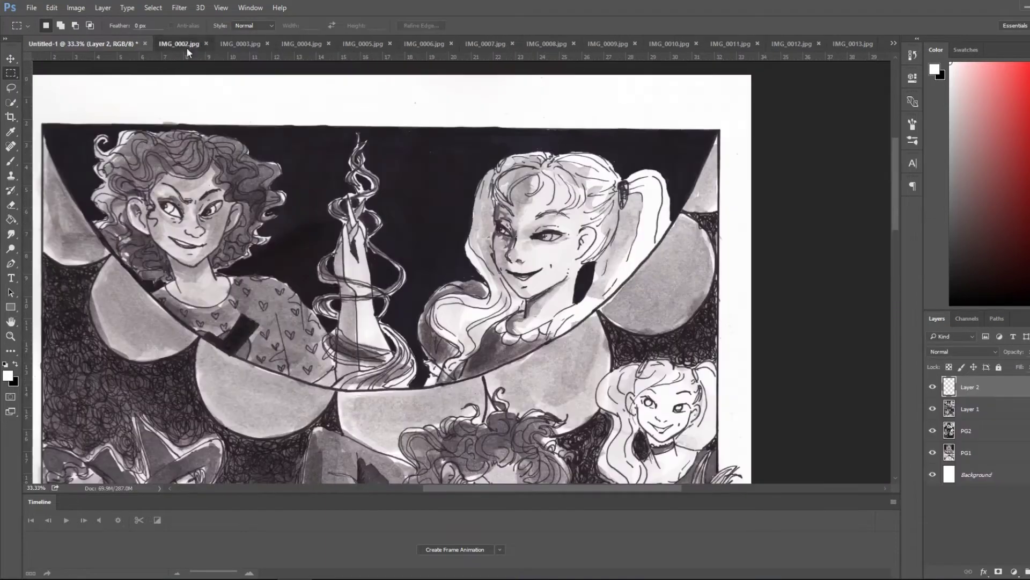
# - Lasso the red claw streaks, raise their Saturation to +46, then deselect
pyautogui.moveTo(895, 155); pyautogui.dragTo(900, 308)
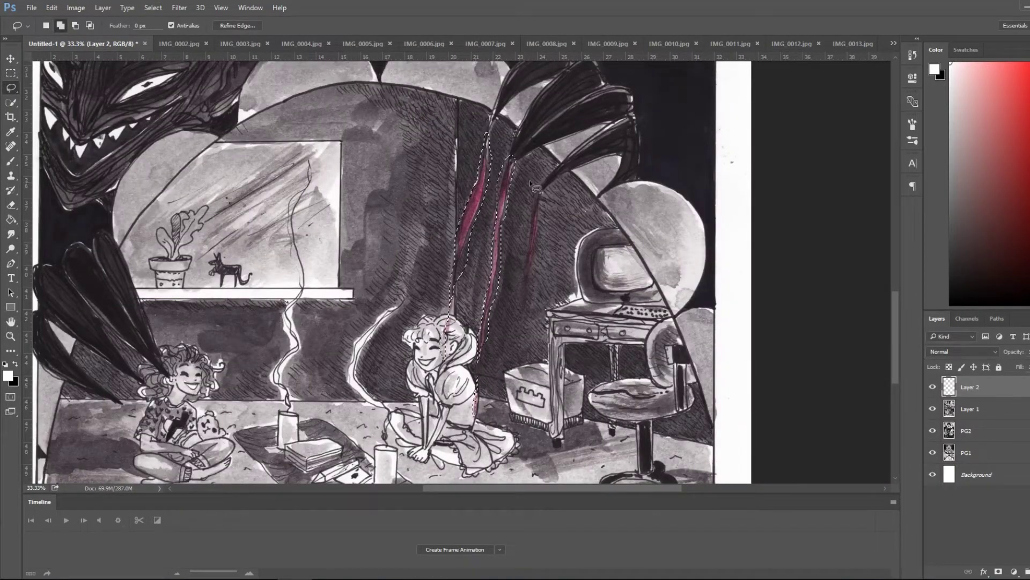
pyautogui.click(333, 112)
pyautogui.moveTo(802, 182); pyautogui.dragTo(828, 185)
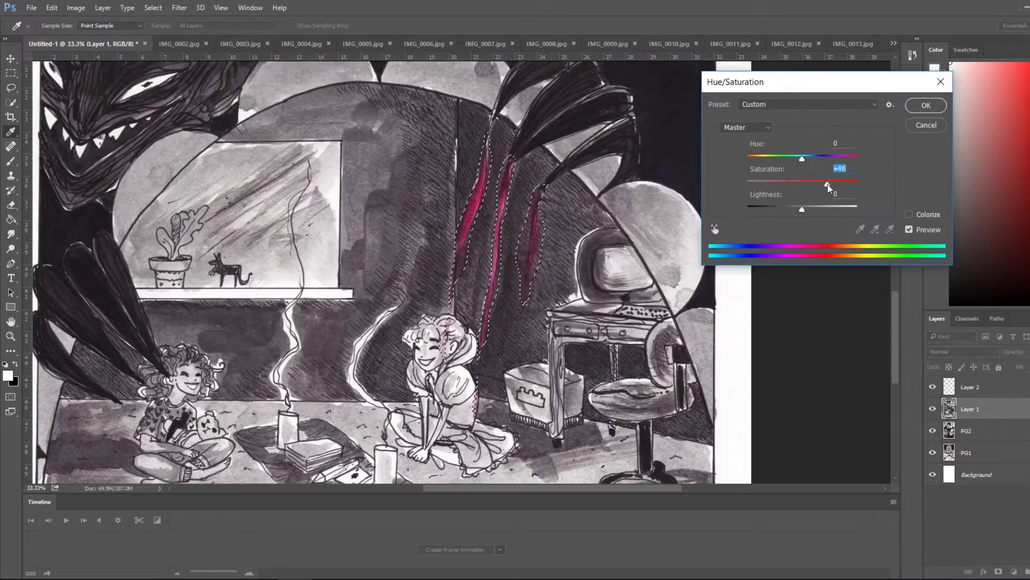
pyautogui.press('Return')
pyautogui.hotkey('ctrl', 'd')
pyautogui.press('l')
pyautogui.hotkey('ctrl', '-')
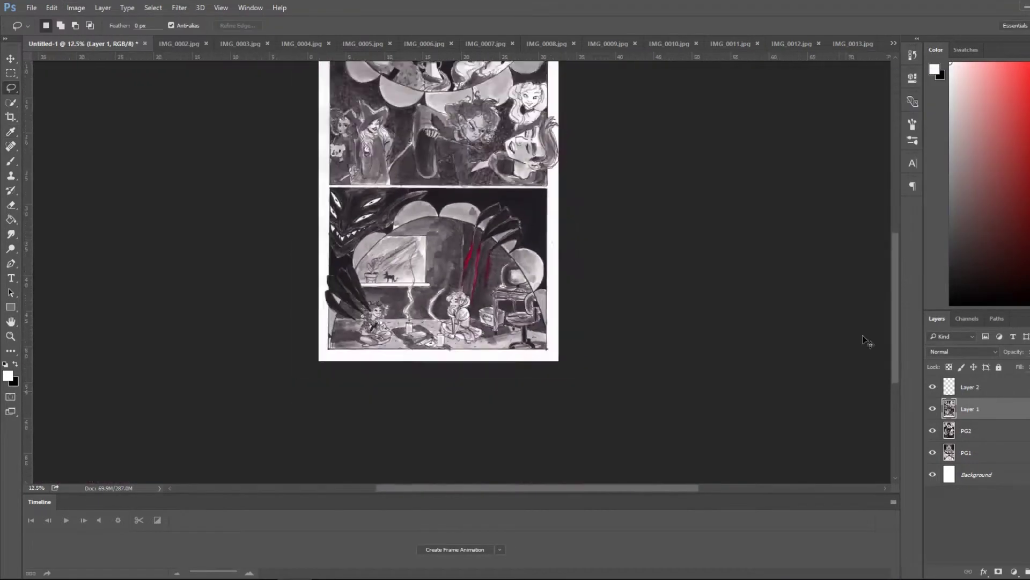
# - Resize and rotate the light patch beside the blonde girl's eye on Layer 3, then adjust the brush
pyautogui.hotkey('ctrl', '+')
pyautogui.hotkey('ctrl', '+')
pyautogui.hotkey('ctrl', '+')
pyautogui.hotkey('ctrl', '+')
pyautogui.press('i')
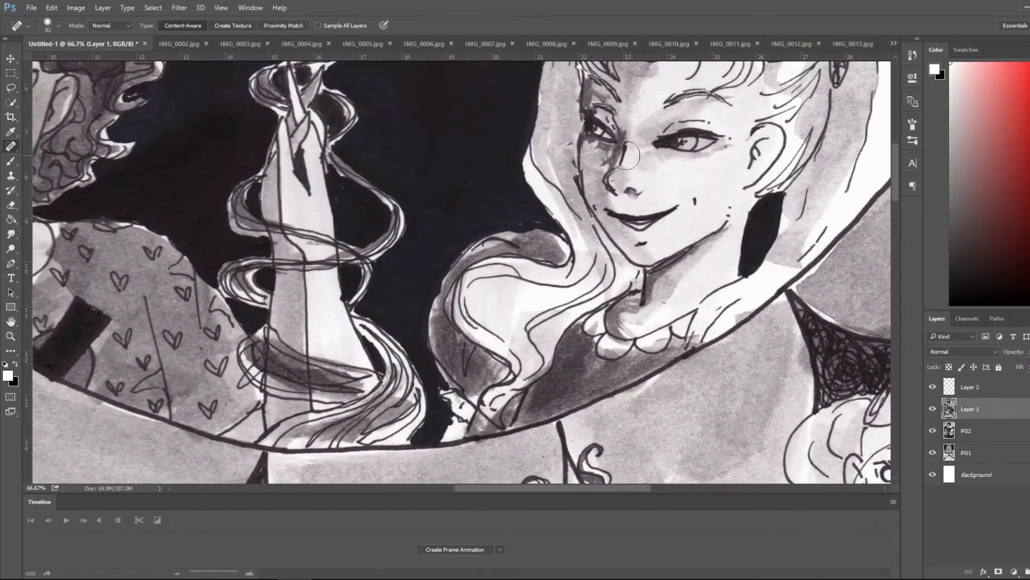
pyautogui.hotkey('ctrl', 't')
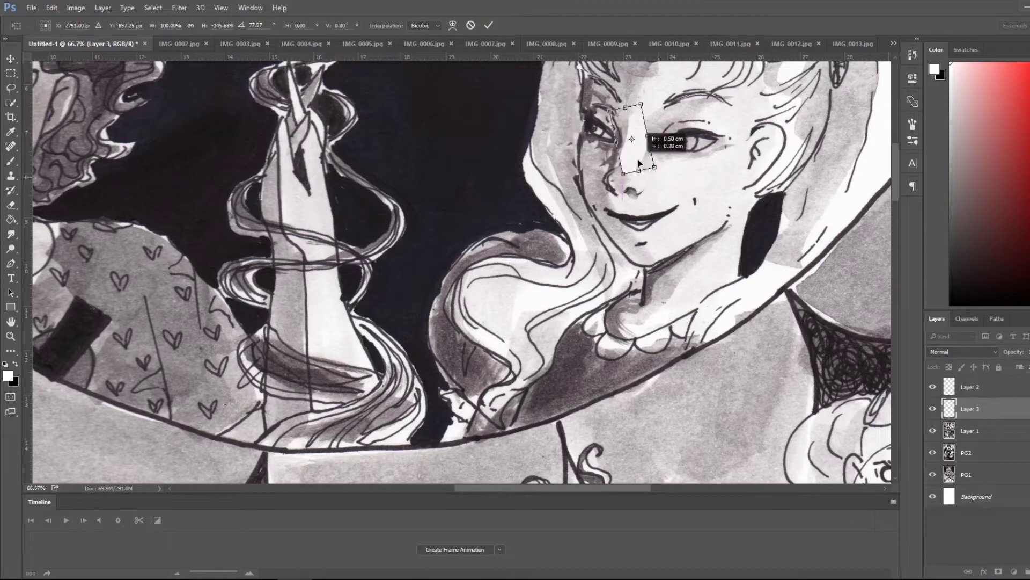
pyautogui.press('Return')
pyautogui.press('b')
pyautogui.rightClick(90, 88)
pyautogui.press('Escape')
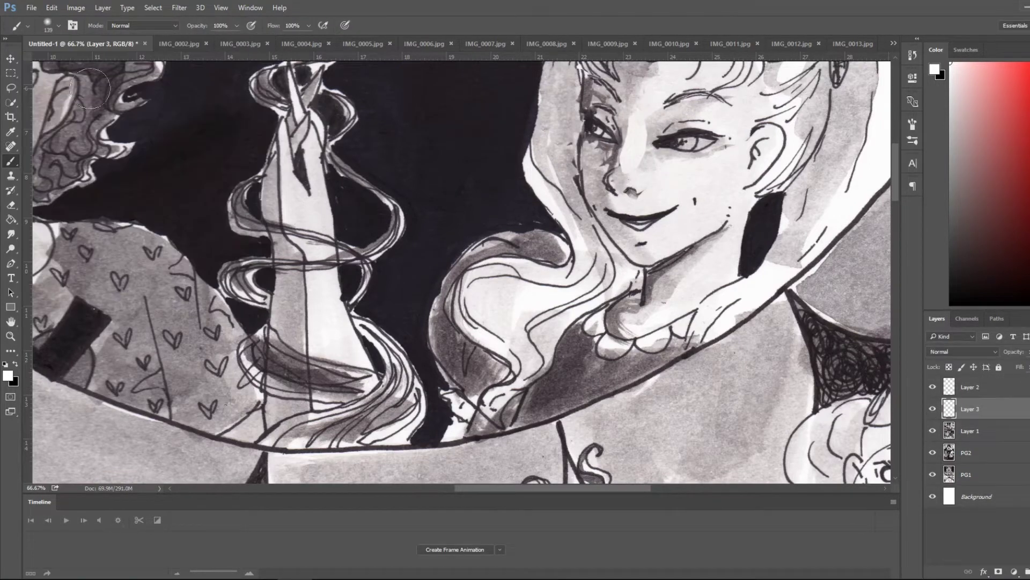
pyautogui.rightClick(90, 88)
pyautogui.press('Escape')
# - Hide Layer 3 to compare the retouch against the zoomed-out page
pyautogui.click(7, 64)
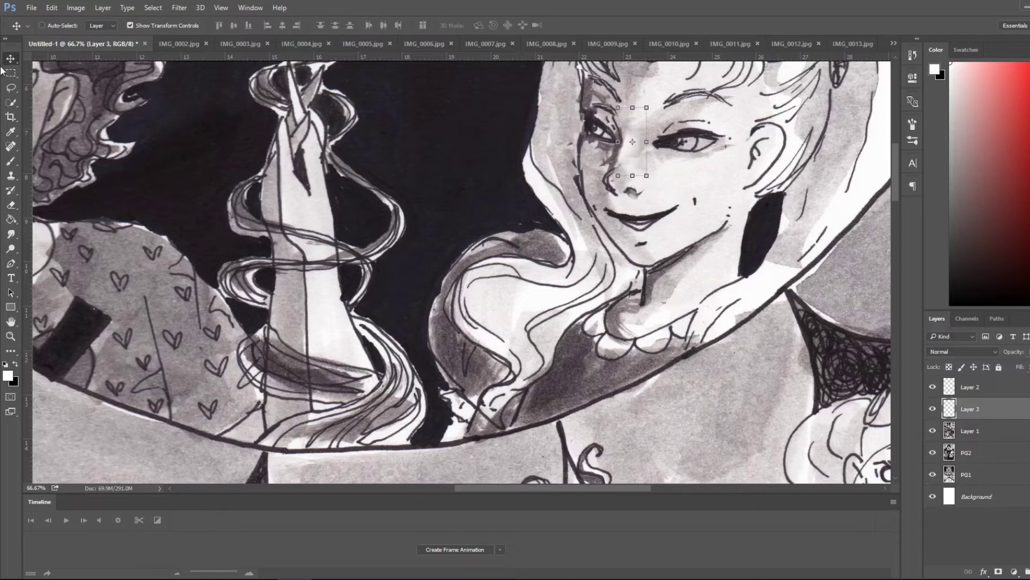
pyautogui.click(10, 72)
pyautogui.hotkey('ctrl', '-')
pyautogui.hotkey('ctrl', '-')
pyautogui.hotkey('ctrl', '-')
pyautogui.click(933, 408)
pyautogui.scroll(-10, 888, 324)
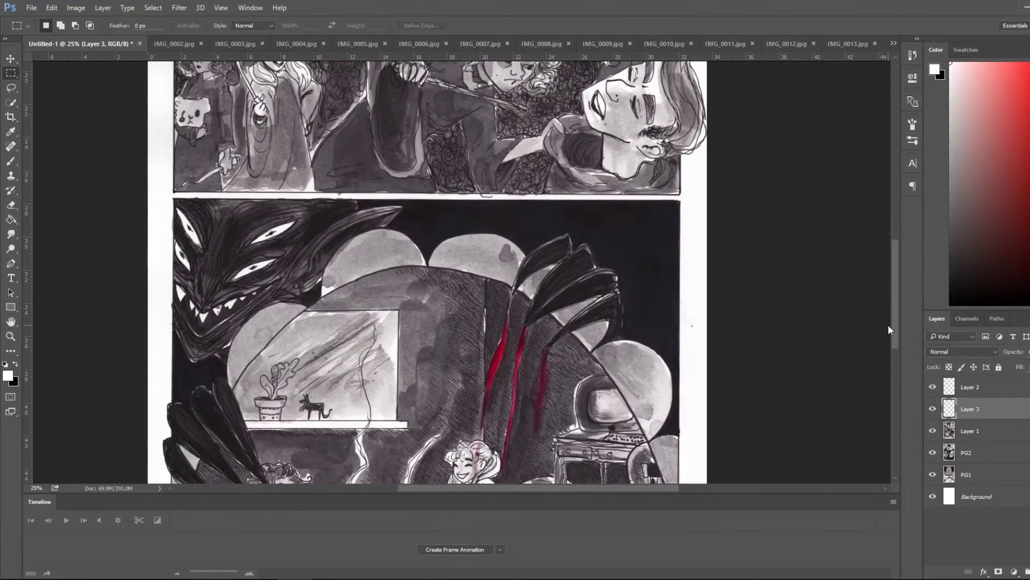
pyautogui.scroll(-5, 889, 325)
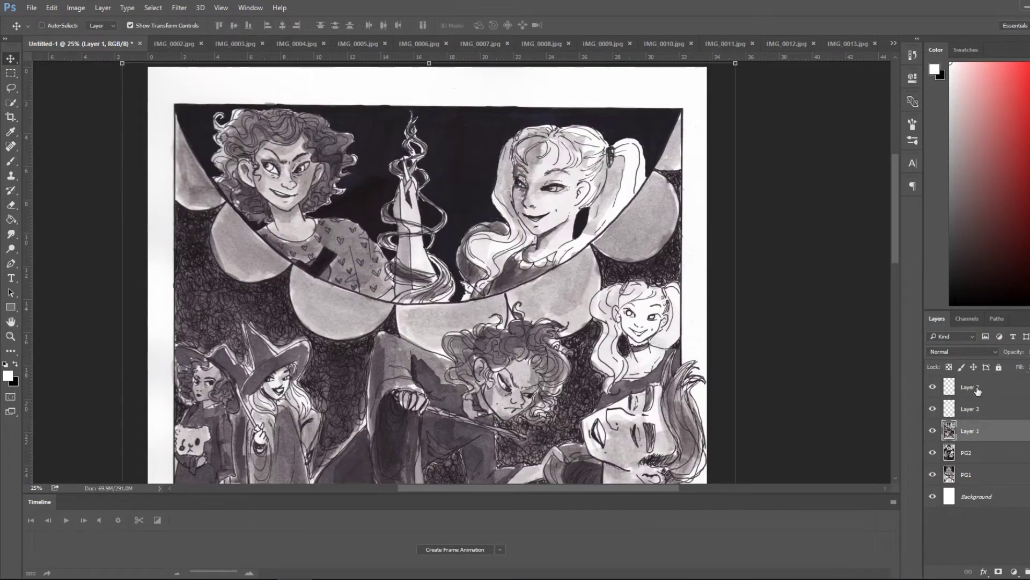
pyautogui.scroll(-10, 779, 331)
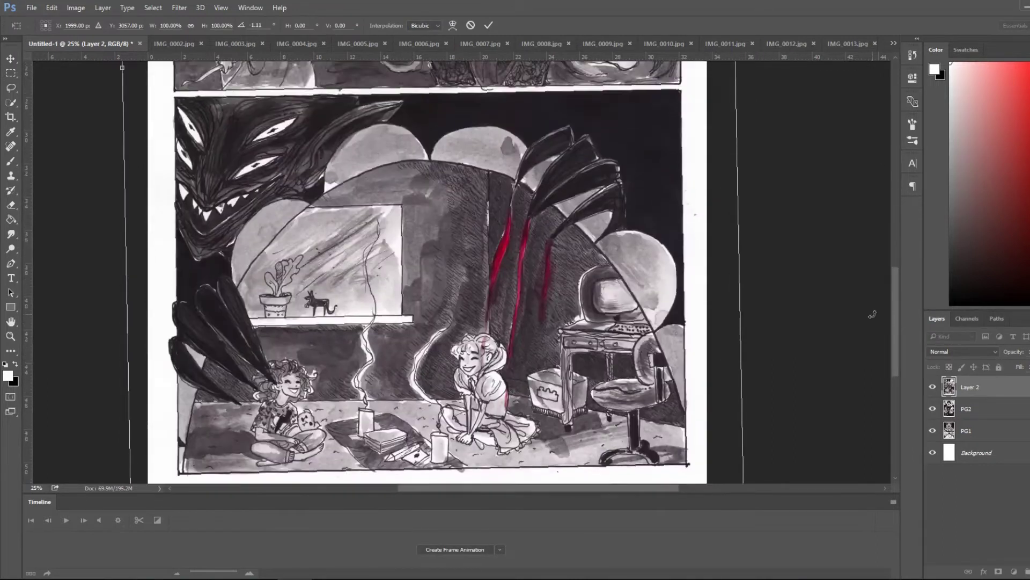
# - Compare with the original IMG_0002.jpg scan and undo the layer merge
pyautogui.click(779, 331)
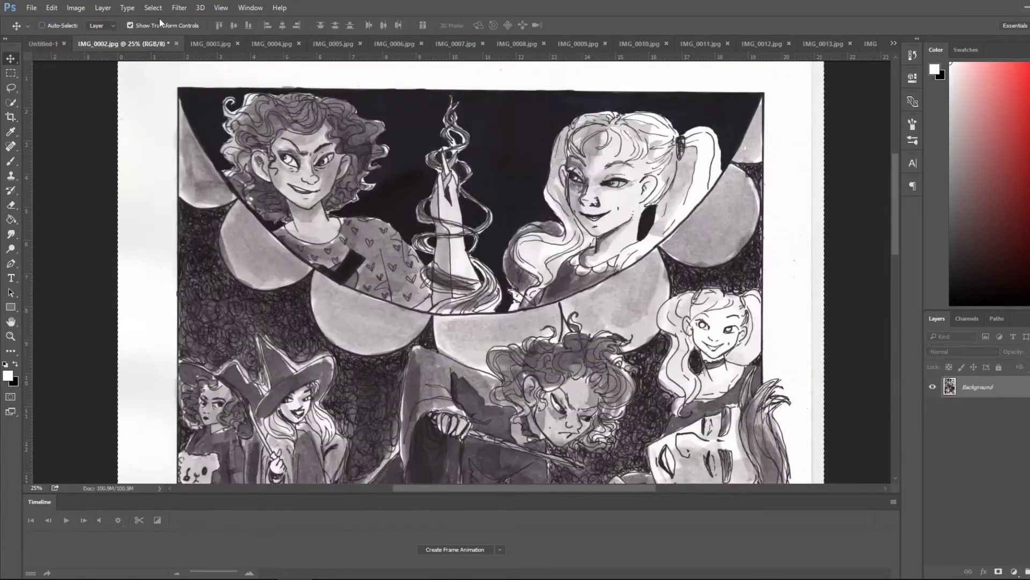
pyautogui.click(47, 46)
pyautogui.hotkey('ctrl', 'alt', 'z')
pyautogui.press('m')
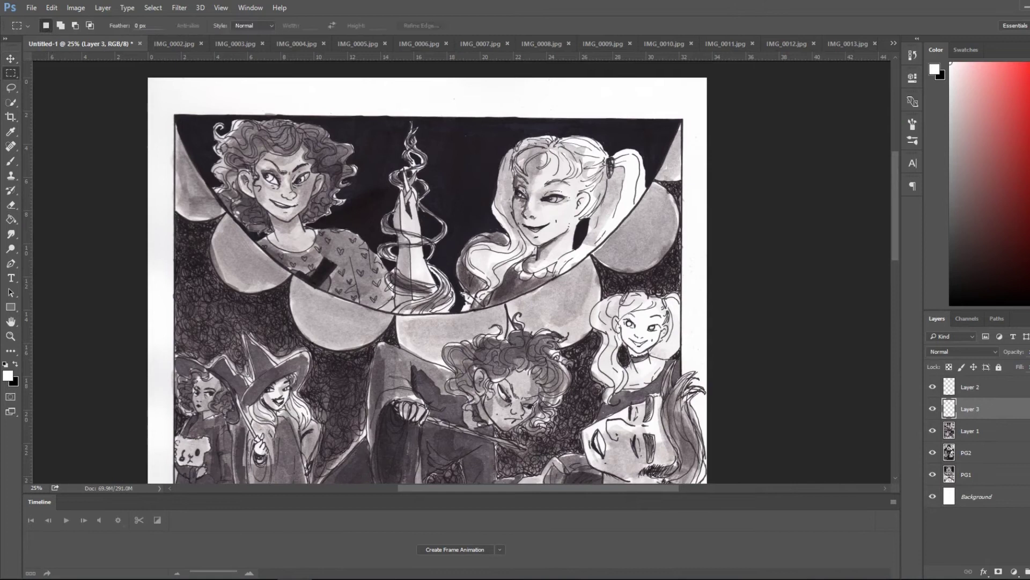
# - Save the layered comic document as Pages.psd
pyautogui.press('v')
pyautogui.hotkey('ctrl', '+')
pyautogui.hotkey('ctrl', '+')
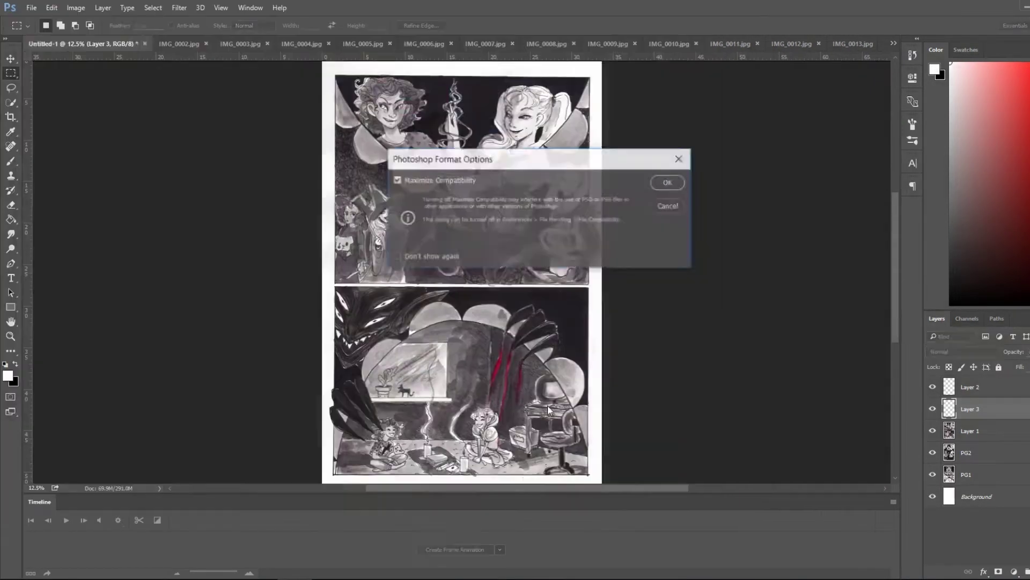
pyautogui.hotkey('ctrl', 'shift', 'z')
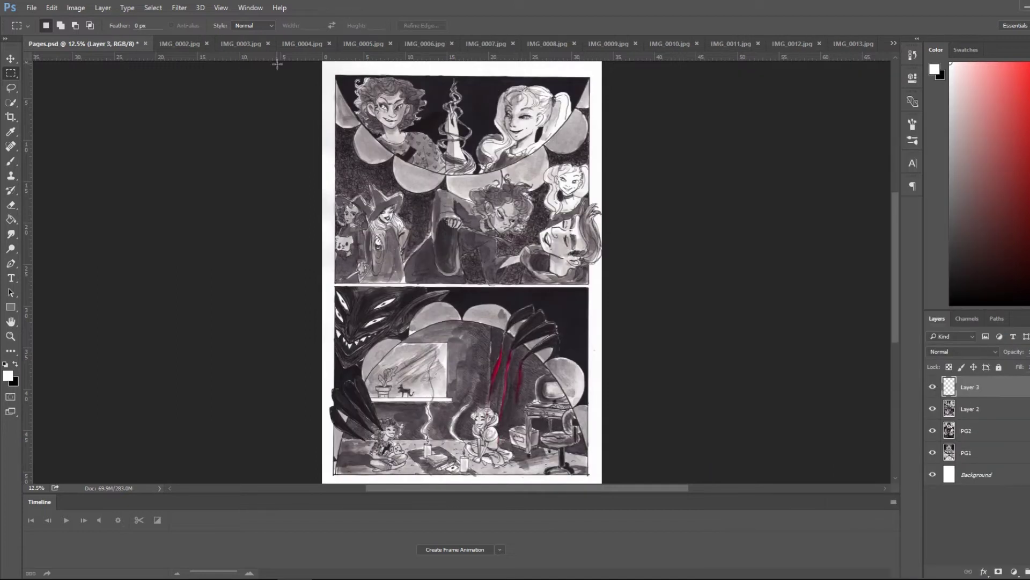
# - Marquee-select the page border and the gutter between the two panels
pyautogui.moveTo(602, 160)
pyautogui.mouseDown()
pyautogui.moveTo(589, 103)
pyautogui.moveTo(423, 295)
pyautogui.mouseUp()
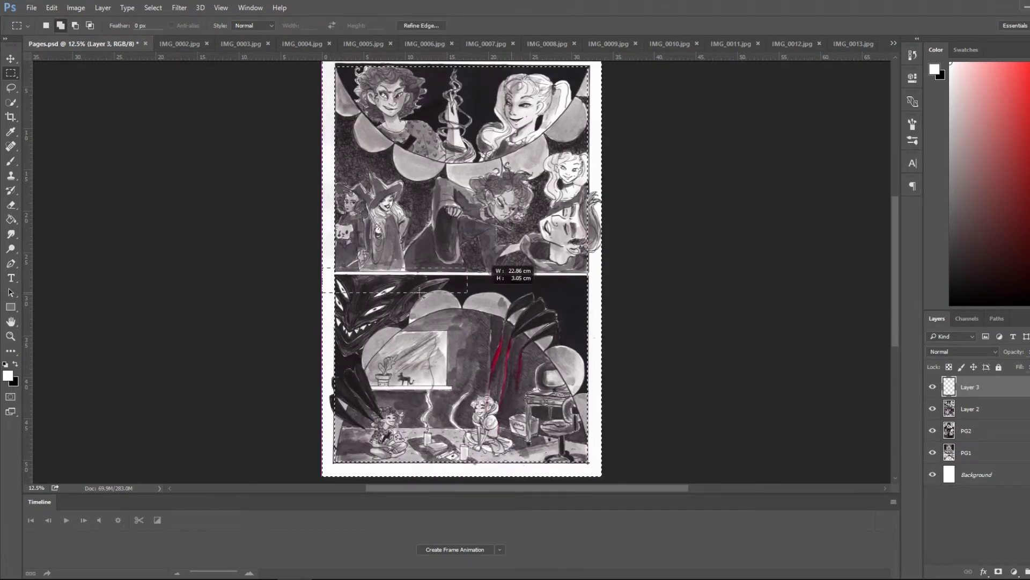
pyautogui.moveTo(424, 296); pyautogui.dragTo(632, 277)
pyautogui.hotkey('ctrl', '+')
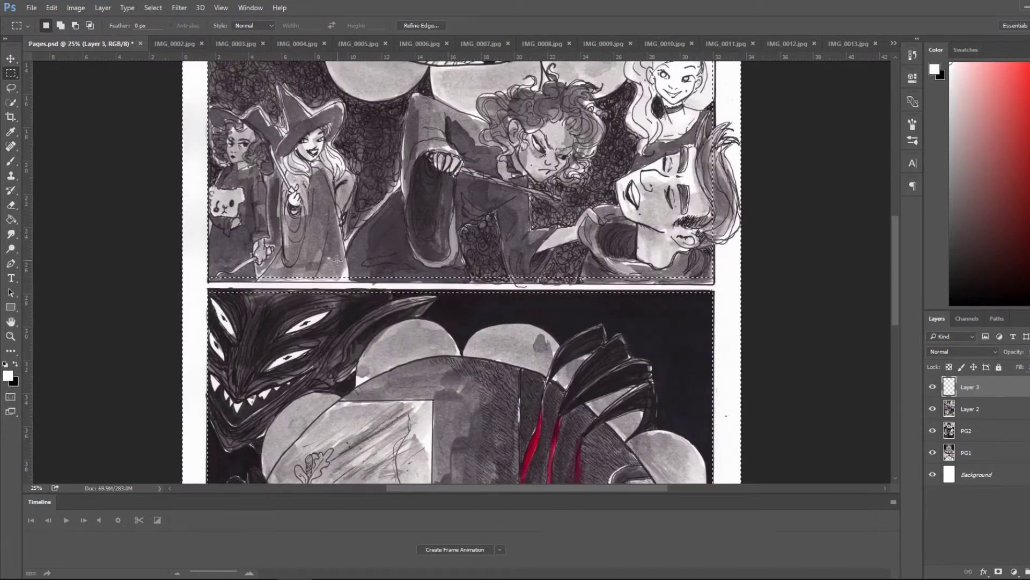
pyautogui.moveTo(337, 261); pyautogui.dragTo(121, 278)
pyautogui.moveTo(320, 292); pyautogui.dragTo(677, 291)
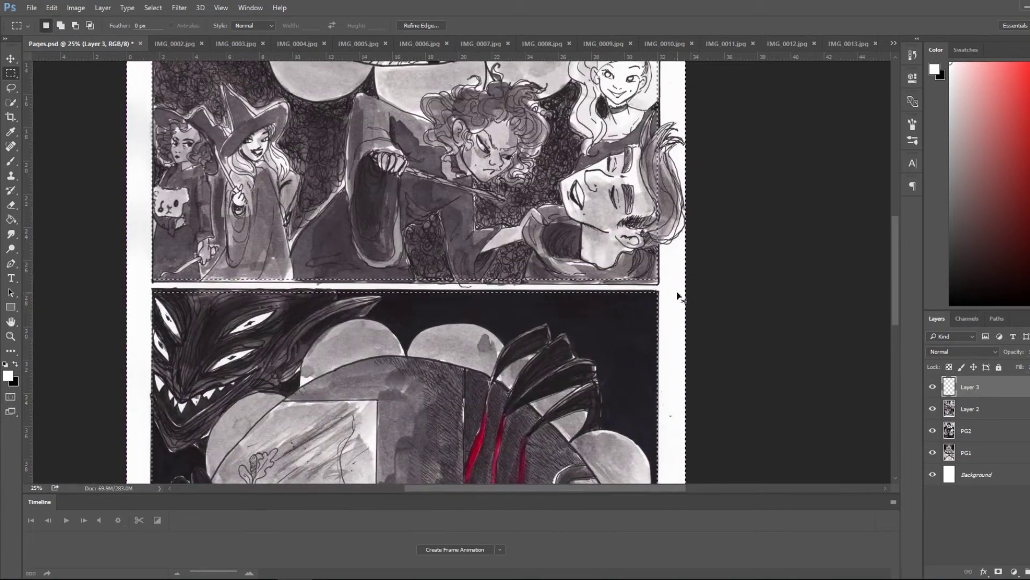
pyautogui.hotkey('ctrl', '+')
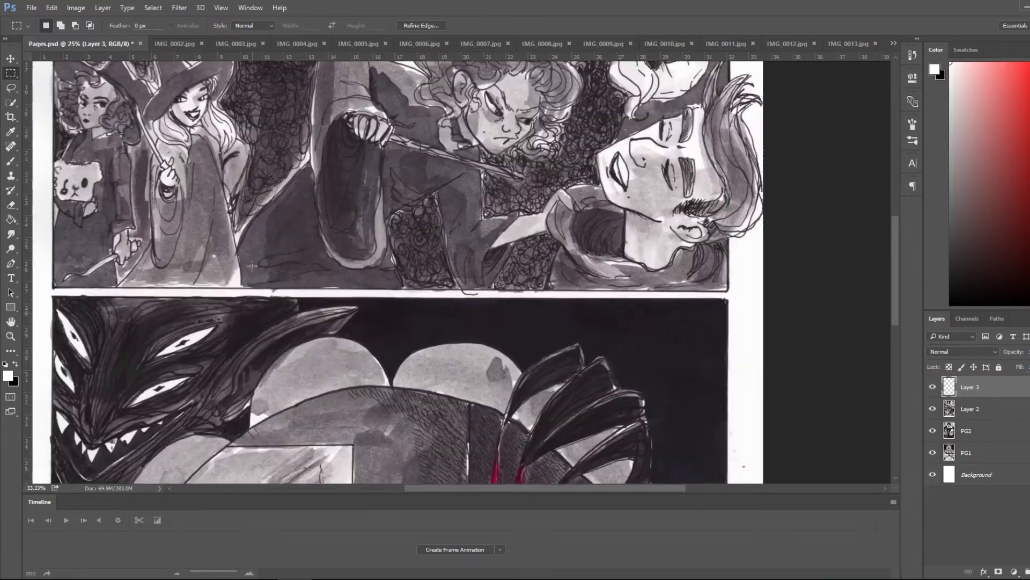
pyautogui.scroll(3, 54, 260)
# - Fill the selected margins and gutter white with the Paint Bucket, then select Layer 2
pyautogui.press('g')
pyautogui.hotkey('ctrl', '-')
pyautogui.hotkey('ctrl', '-')
pyautogui.hotkey('ctrl', '-')
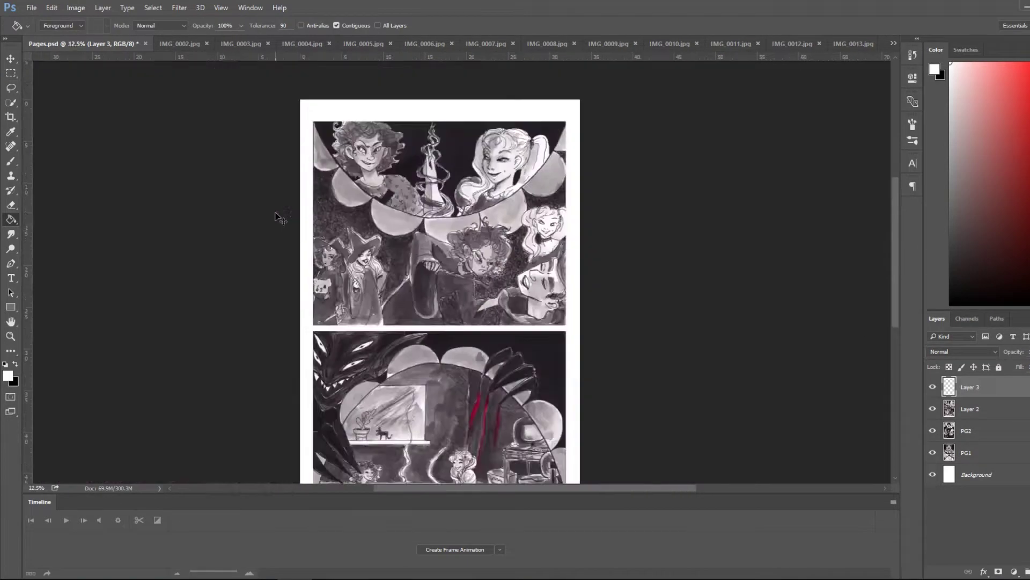
pyautogui.hotkey('ctrl', '+')
pyautogui.hotkey('ctrl', '+')
pyautogui.hotkey('ctrl', '+')
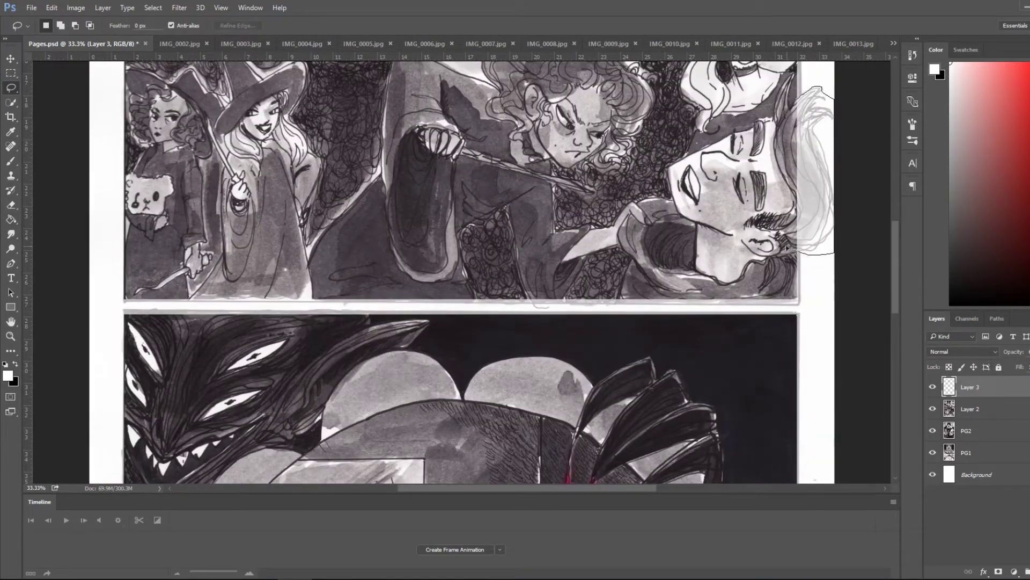
pyautogui.scroll(-5, 134, 221)
pyautogui.moveTo(102, 183); pyautogui.dragTo(133, 222)
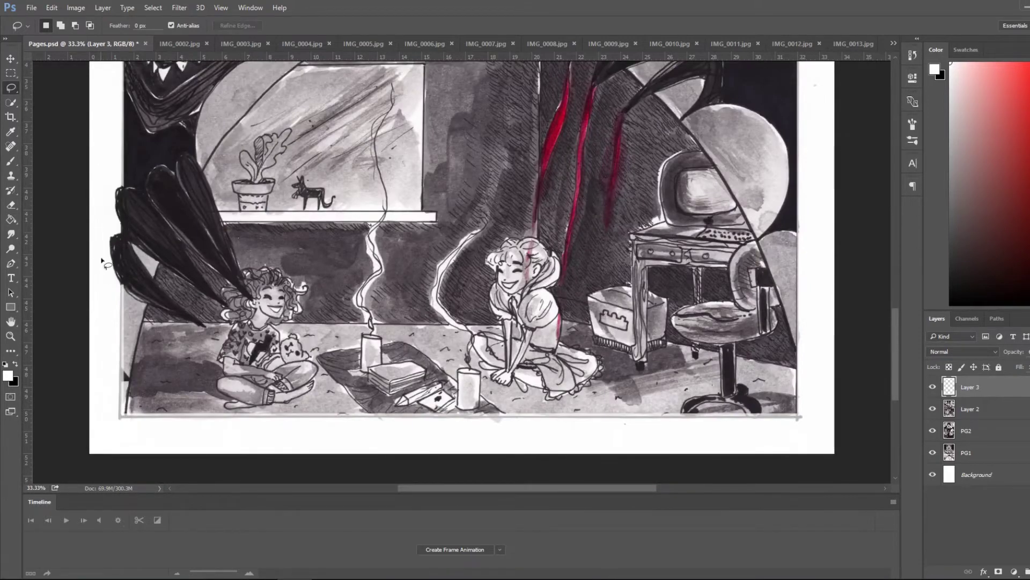
pyautogui.moveTo(897, 339); pyautogui.dragTo(916, 157)
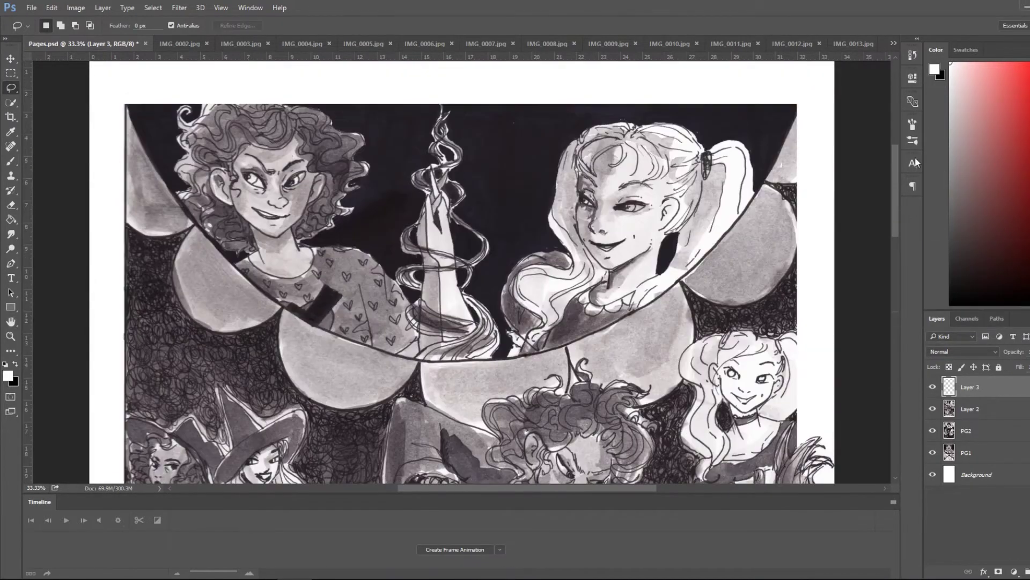
pyautogui.hotkey('alt', '[')
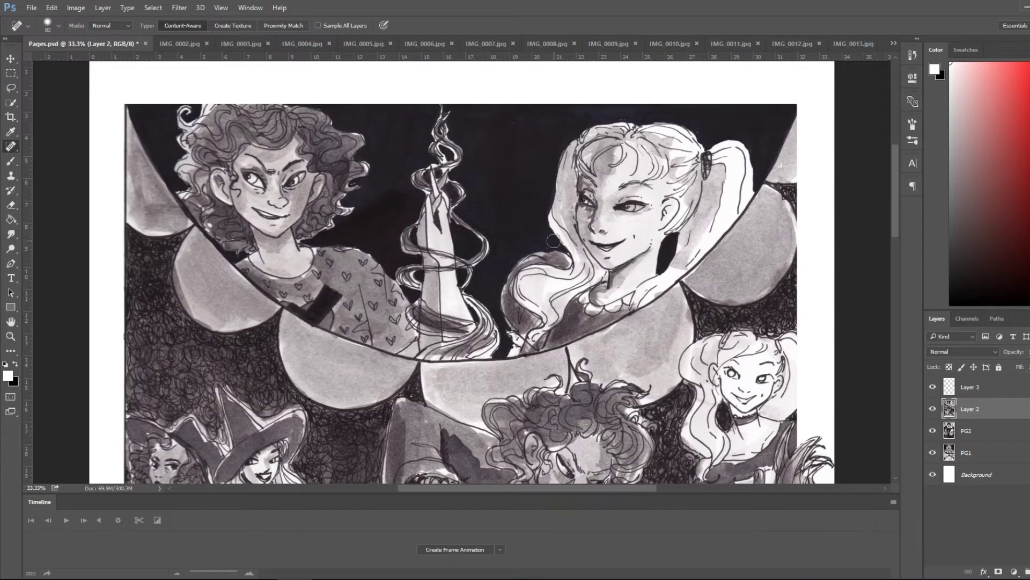
pyautogui.hotkey('ctrl', '-')
pyautogui.hotkey('ctrl', '-')
pyautogui.hotkey('ctrl', '-')
# - Name the merged page layer PG3 and start scaling the pasted IMG_0003 scan
pyautogui.rightClick(966, 387)
pyautogui.click(762, 421)
pyautogui.doubleClick(993, 387)
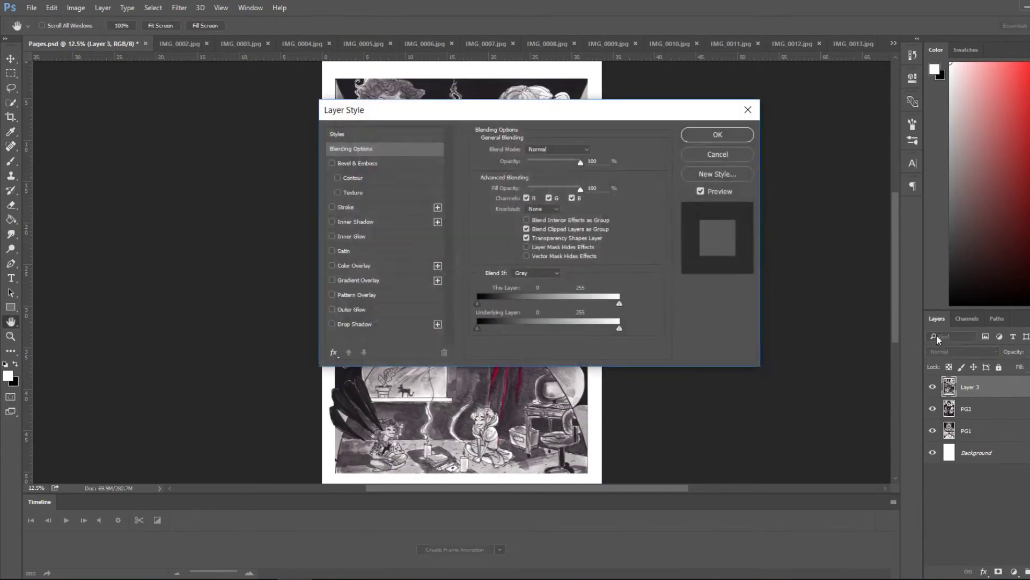
pyautogui.write('Page')
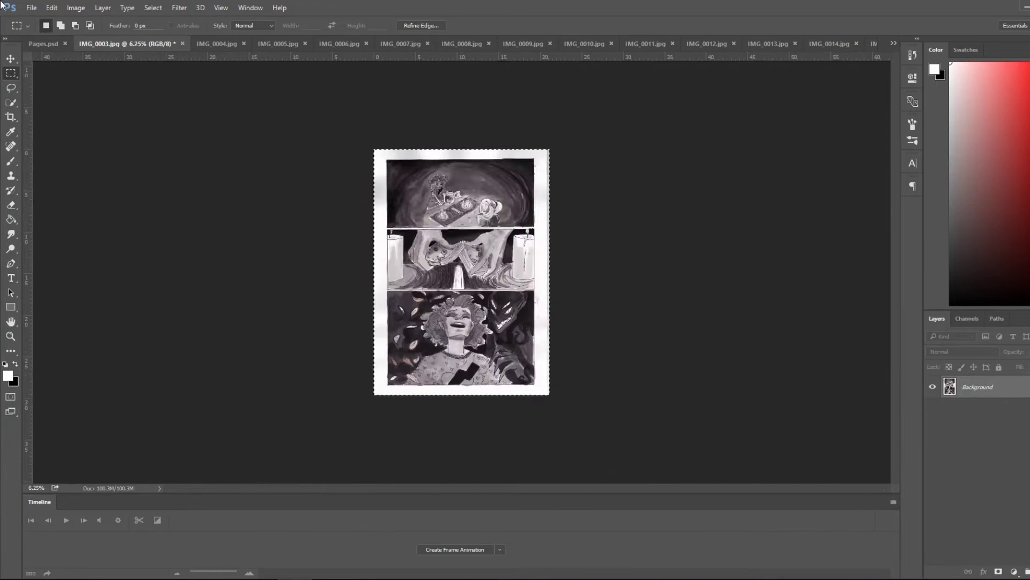
pyautogui.hotkey('ctrl', 't')
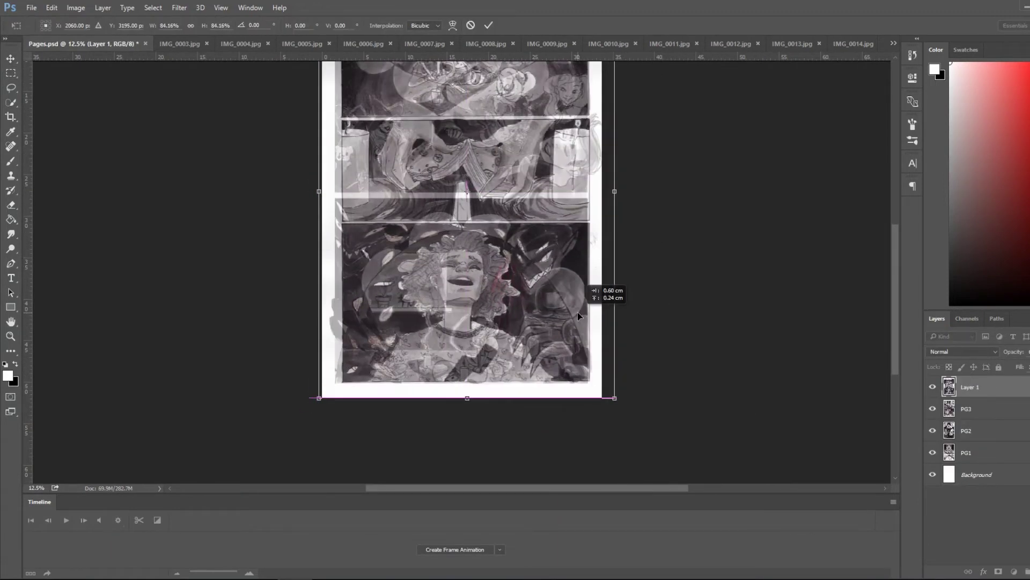
# - Scale the pasted page down to fit the canvas and commit it
pyautogui.moveTo(318, 64); pyautogui.dragTo(310, 104)
pyautogui.scroll(-3, 309, 103)
pyautogui.press('Return')
# - Cover a thin strip along the page's scanned top edge with a fill on a new layer
pyautogui.press('m')
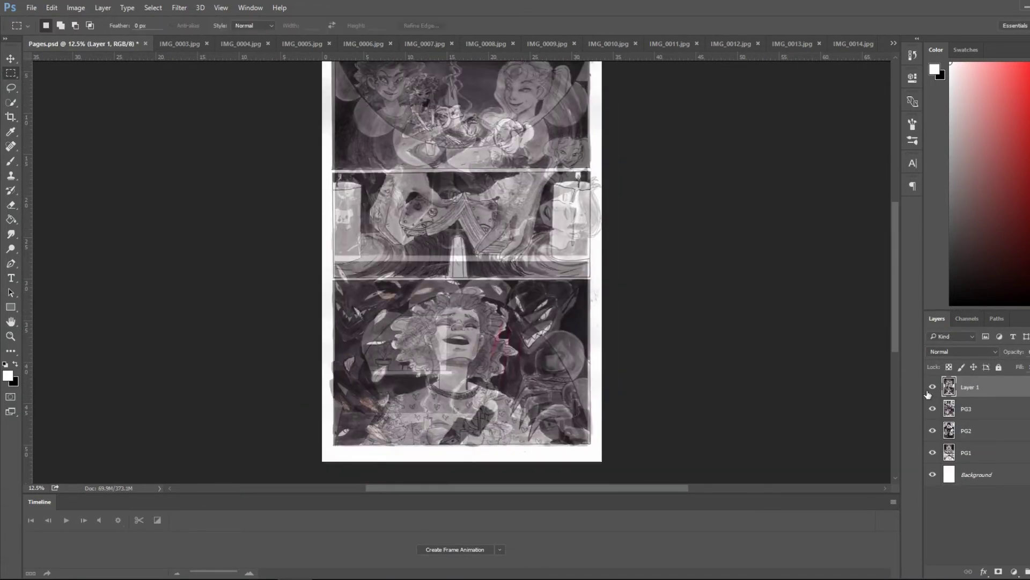
pyautogui.moveTo(310, 62); pyautogui.dragTo(631, 429)
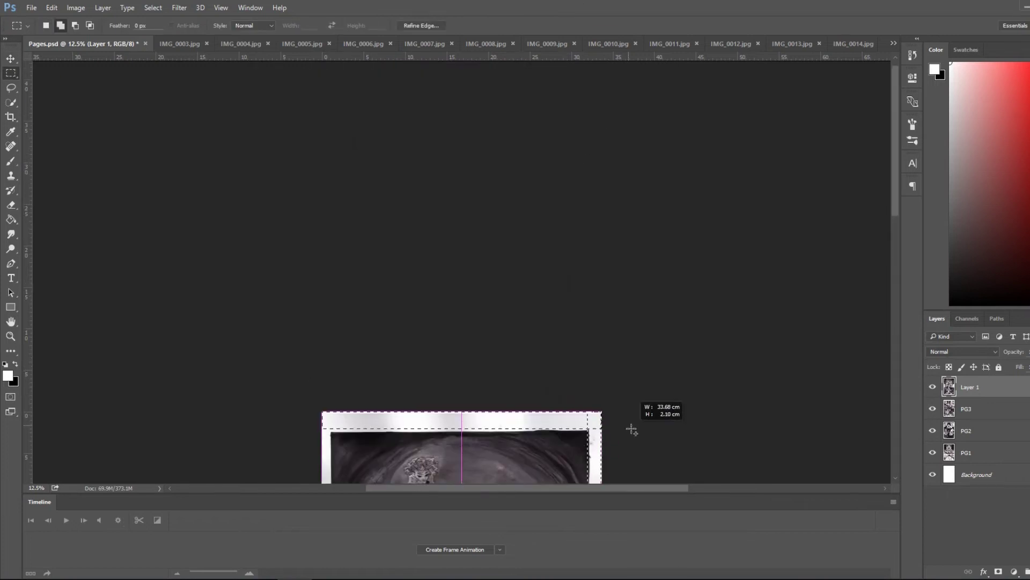
pyautogui.scroll(3, 799, 347)
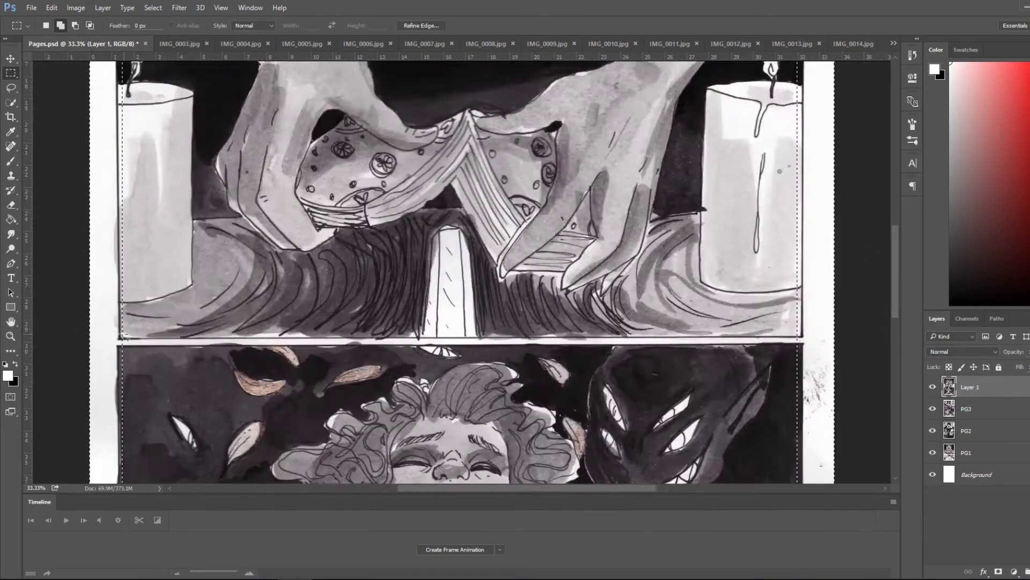
pyautogui.moveTo(284, 396); pyautogui.dragTo(799, 347)
pyautogui.hscroll(-5, 502, 322)
pyautogui.hotkey('ctrl', 'shift', 'alt', 'n')
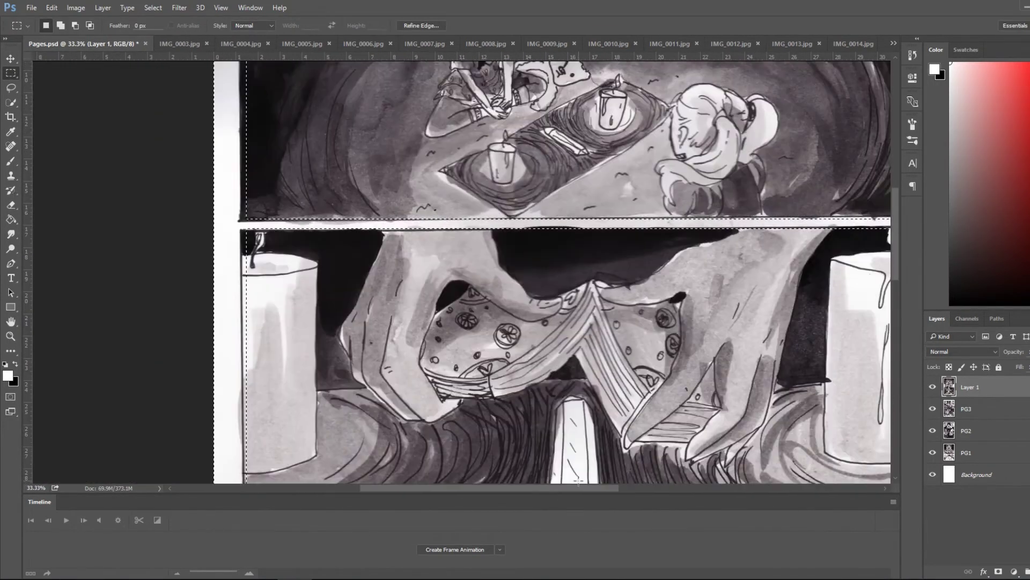
pyautogui.press('g')
pyautogui.hscroll(3, 506, 489)
pyautogui.scroll(3, 462, 247)
pyautogui.scroll(-10, 462, 247)
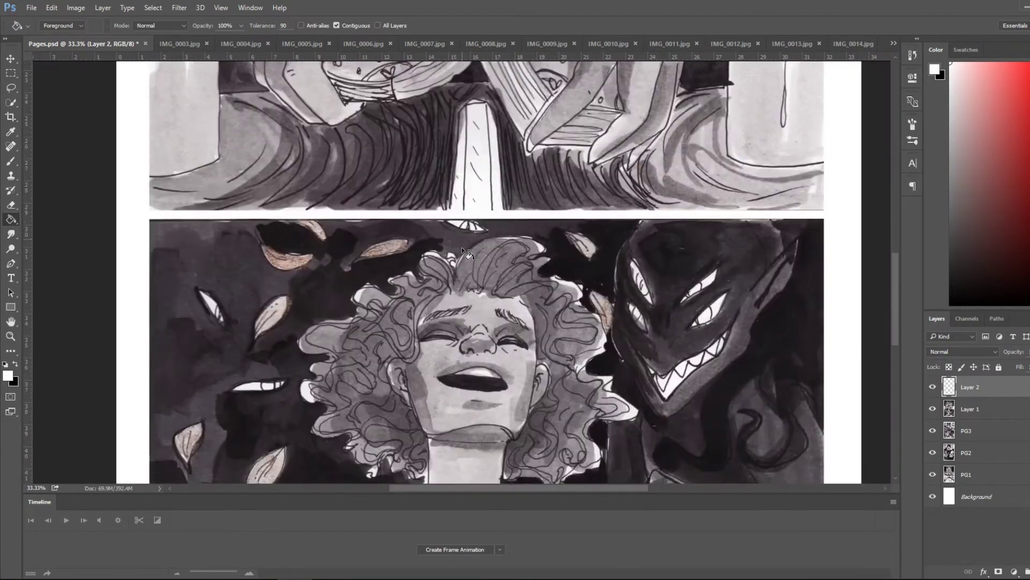
# - Spot-heal the face panel on the page scan layer
pyautogui.press('j')
pyautogui.hotkey('alt', '[')
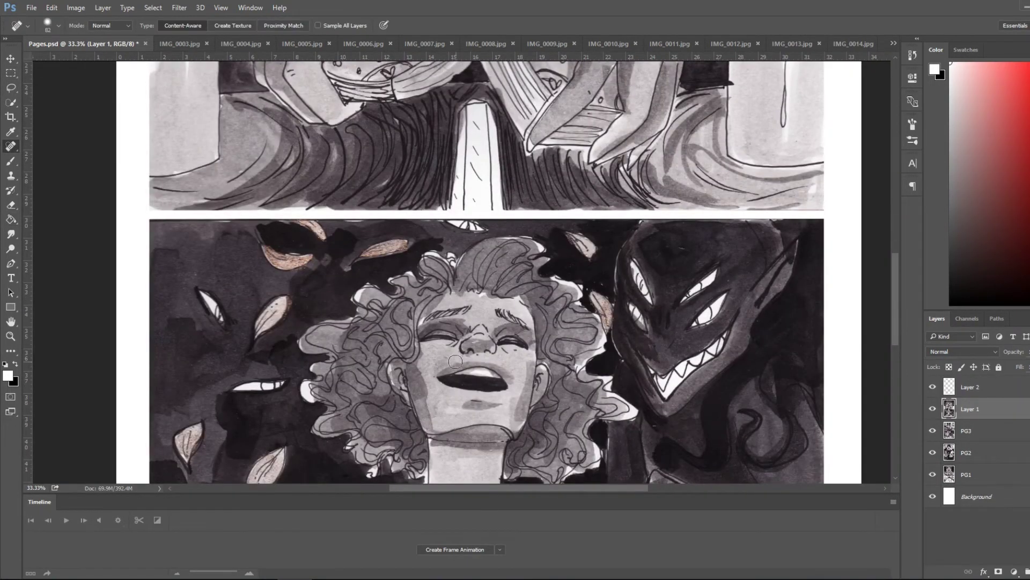
pyautogui.scroll(-5, 456, 362)
pyautogui.scroll(-2, 254, 401)
pyautogui.scroll(5, 618, 235)
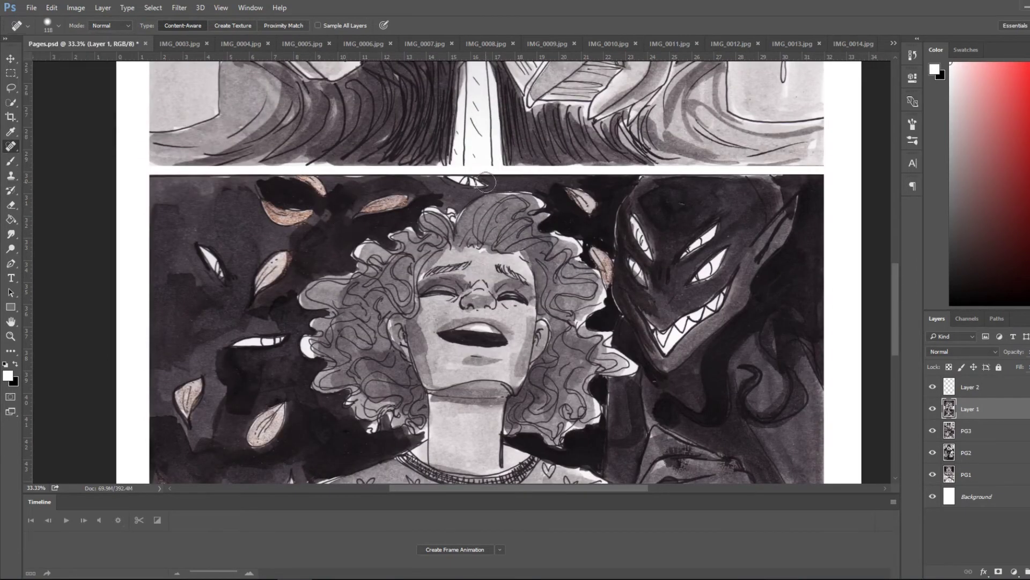
pyautogui.hotkey('ctrl', '-')
# - Duplicate Layer 1 and apply a strong Gaussian Blur to the copy
pyautogui.hotkey('ctrl', 'j')
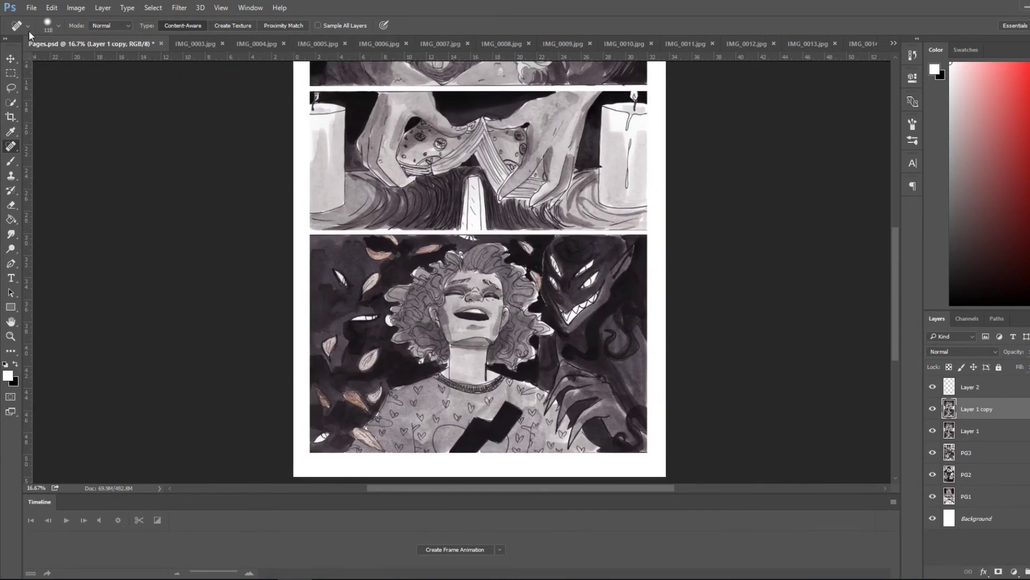
pyautogui.click(127, 7)
pyautogui.click(173, 9)
pyautogui.moveTo(241, 178)
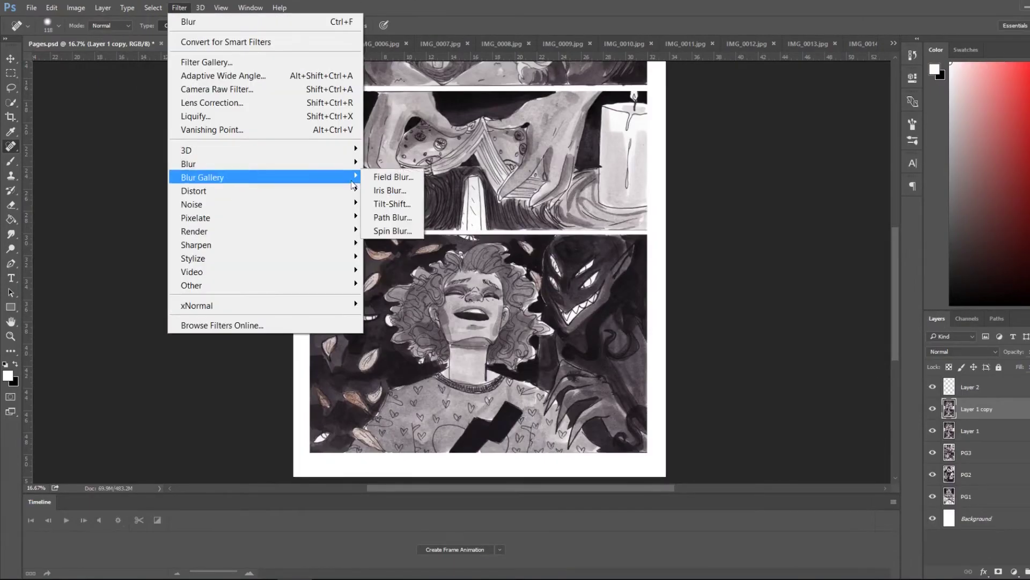
pyautogui.click(391, 218)
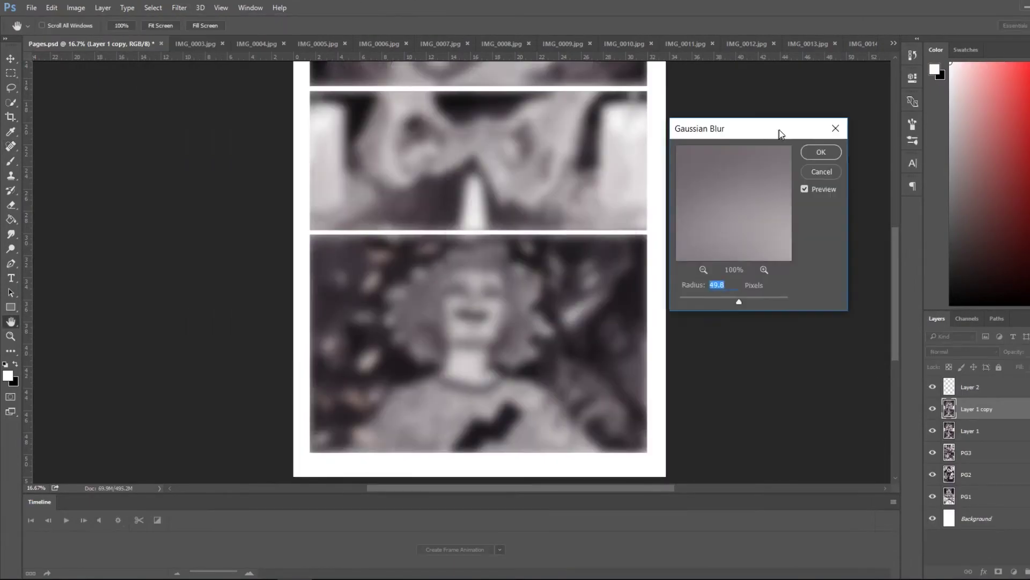
pyautogui.moveTo(777, 134); pyautogui.dragTo(805, 134)
pyautogui.moveTo(749, 288)
pyautogui.mouseDown()
pyautogui.moveTo(761, 289)
pyautogui.moveTo(752, 291)
pyautogui.mouseUp()
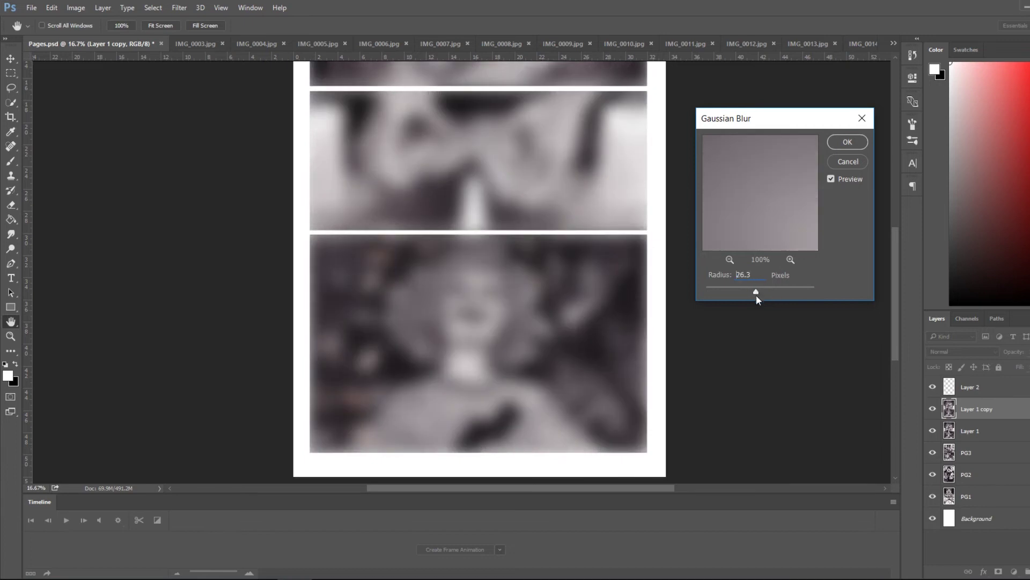
pyautogui.press('Return')
# - Add an inverted mask to the blurred copy and paint grey over the creature
pyautogui.press('j')
pyautogui.hotkey('ctrl', 'i')
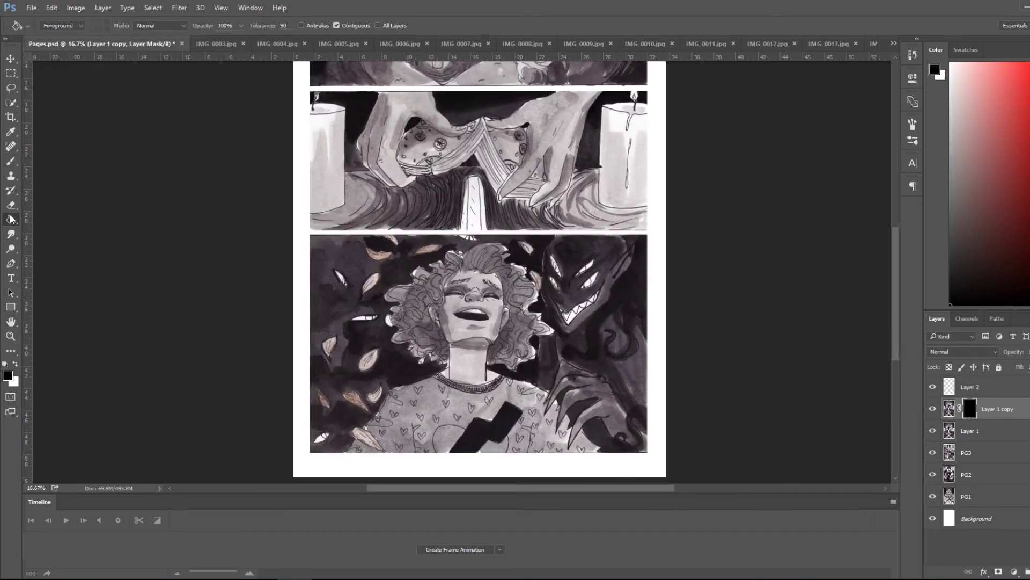
pyautogui.press('b')
pyautogui.click(52, 25)
pyautogui.press('Return')
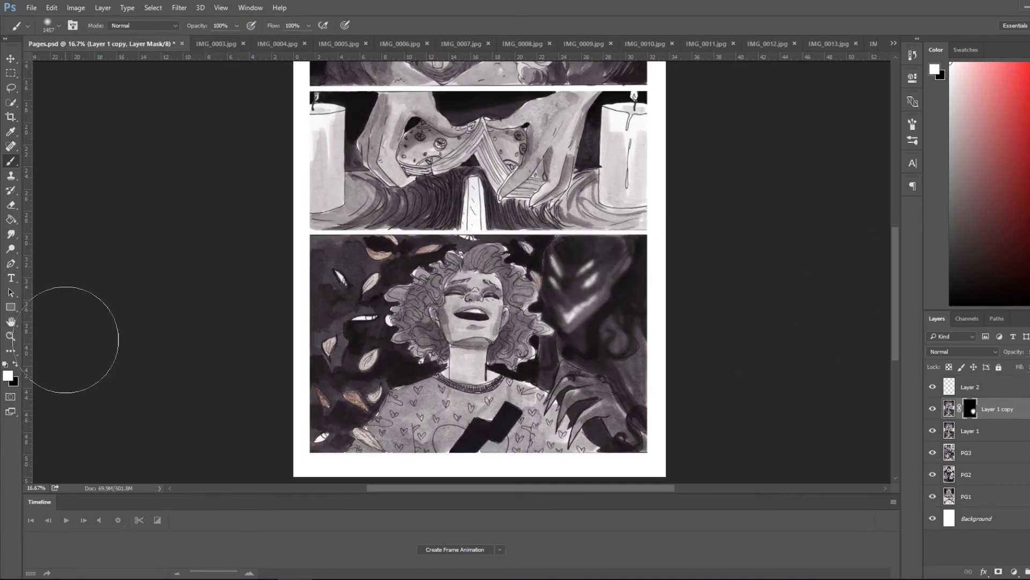
pyautogui.click(8, 376)
pyautogui.click(651, 150)
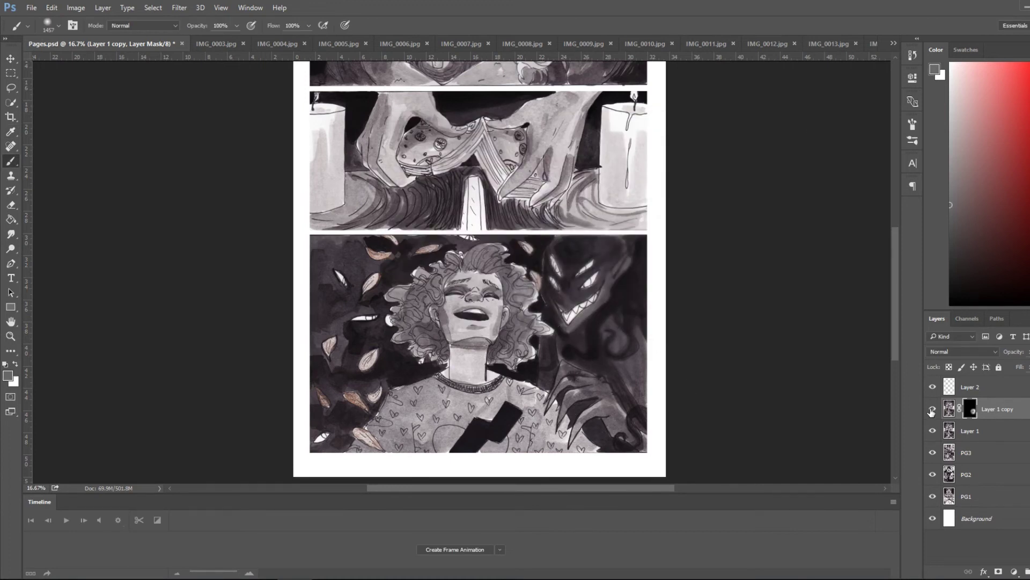
pyautogui.click(52, 25)
# - Paint a white glow over the creature's eyes on a new Hard Light layer
pyautogui.press('Return')
pyautogui.click(556, 269)
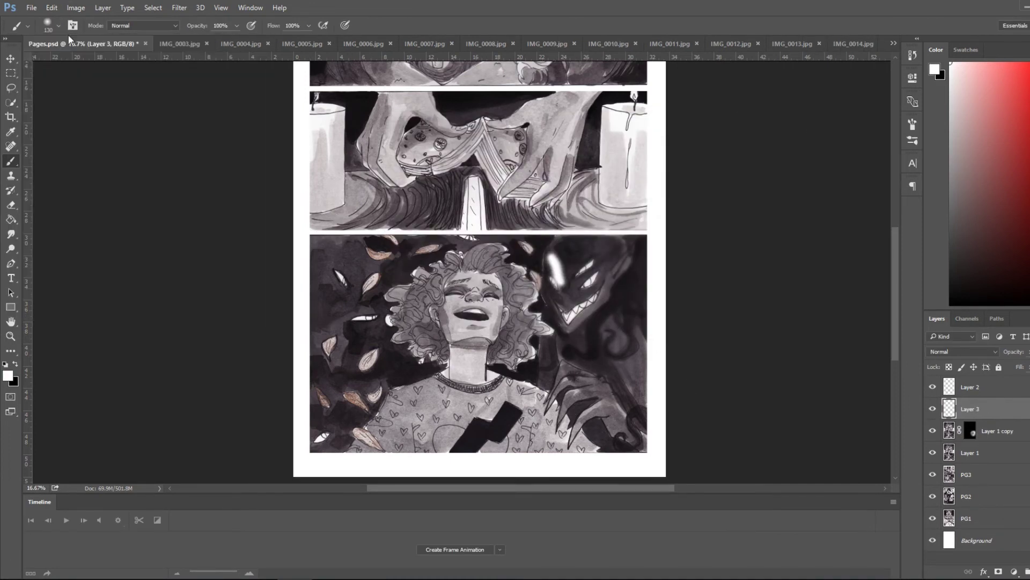
pyautogui.click(52, 25)
pyautogui.click(552, 265)
pyautogui.click(585, 274)
pyautogui.click(962, 352)
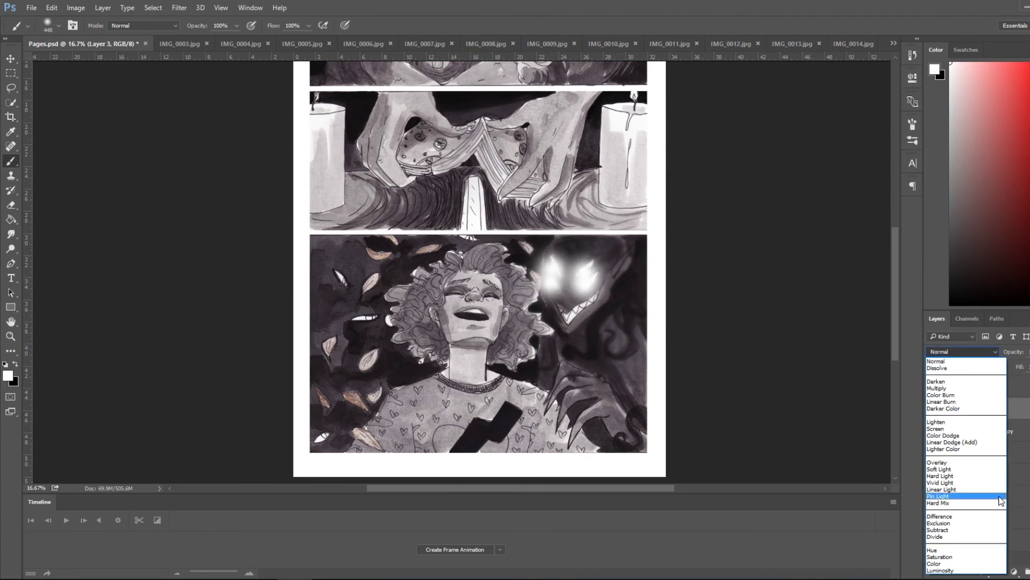
pyautogui.click(961, 495)
# - Erase excess glow with a larger, softer eraser
pyautogui.click(59, 26)
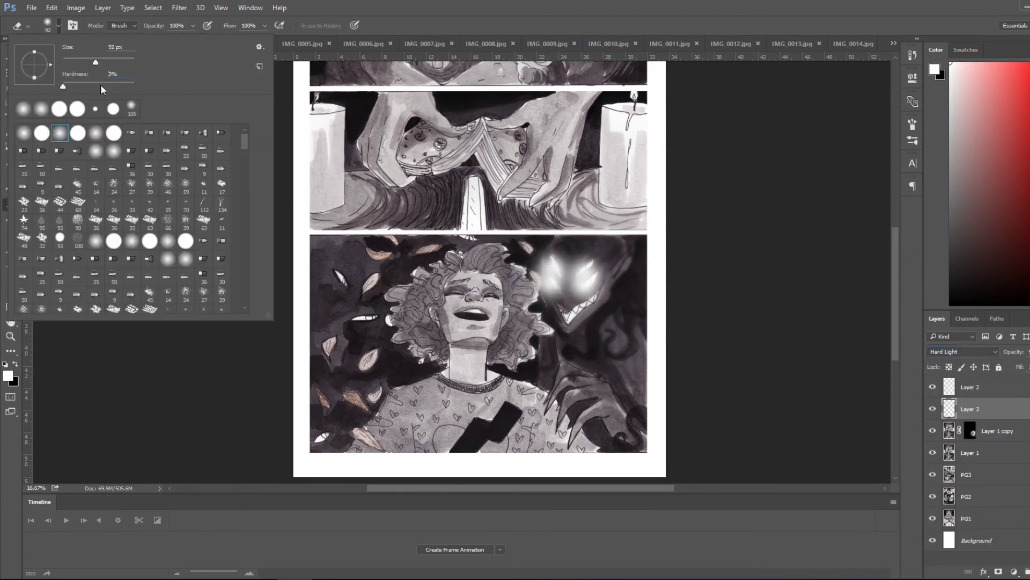
pyautogui.press('Return')
pyautogui.moveTo(110, 74); pyautogui.dragTo(124, 74)
pyautogui.click(59, 27)
pyautogui.press('Return')
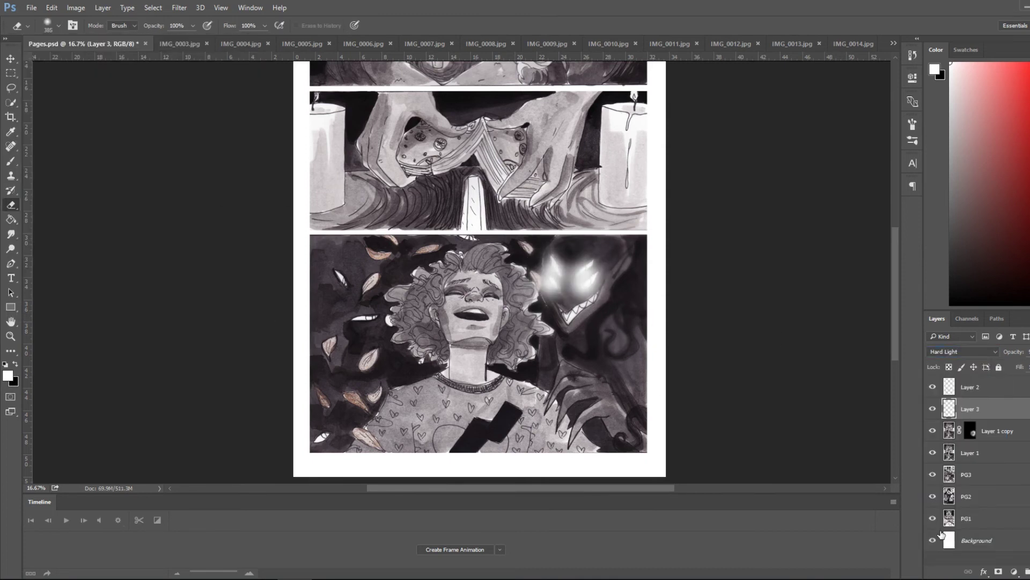
# - Merge the page's working layers into one and rename it PG4
pyautogui.keyDown('shift'); pyautogui.click(971, 453); pyautogui.keyUp('shift')
pyautogui.hotkey('ctrl', 'e')
pyautogui.doubleClick(972, 387)
pyautogui.write('p')
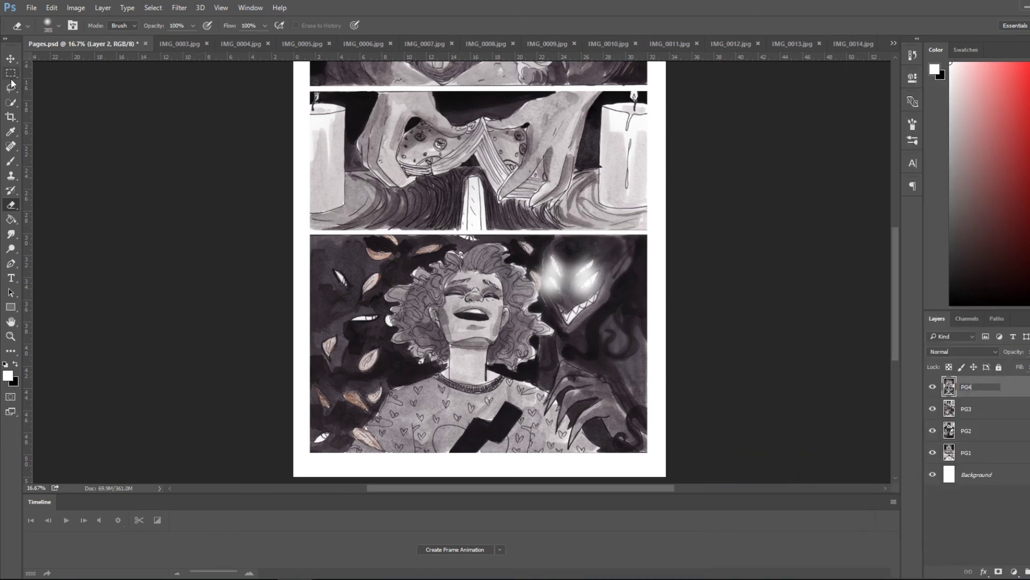
pyautogui.press('Return')
# - Close the used IMG_0003 and IMG_0004 scans, discarding changes
pyautogui.click(154, 41)
pyautogui.click(52, 44)
pyautogui.click(182, 44)
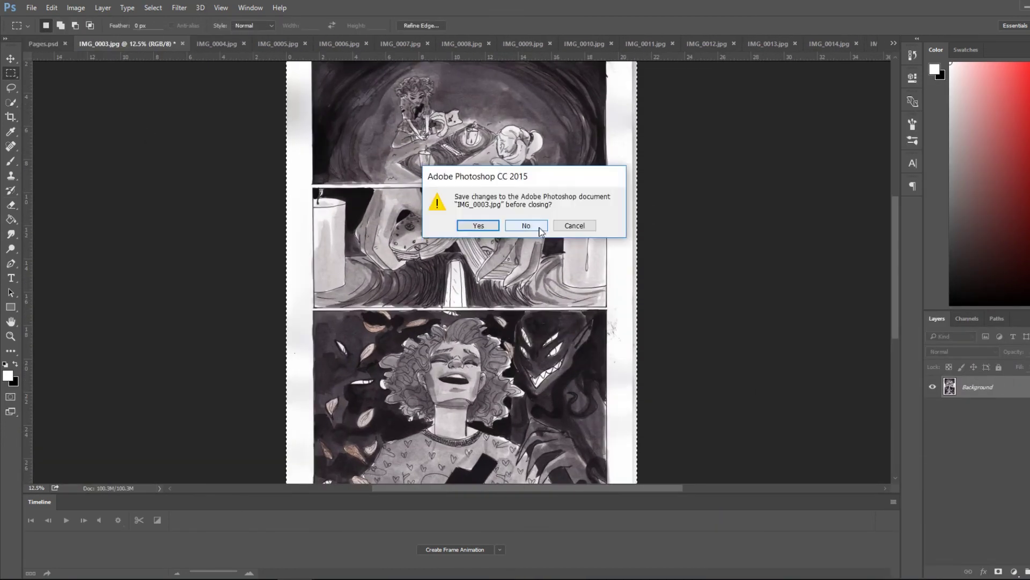
pyautogui.click(540, 229)
pyautogui.click(183, 44)
# - Paste the IMG_0005 scan into Pages.psd and scale it down to fit
pyautogui.click(46, 47)
pyautogui.hotkey('ctrl', 'v')
pyautogui.hotkey('ctrl', 't')
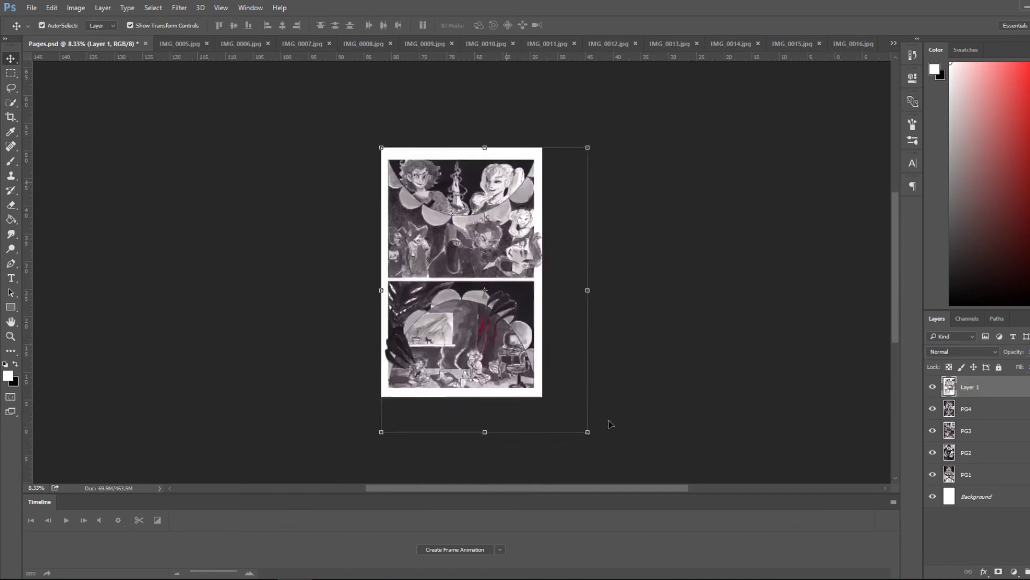
pyautogui.moveTo(594, 428); pyautogui.dragTo(546, 381)
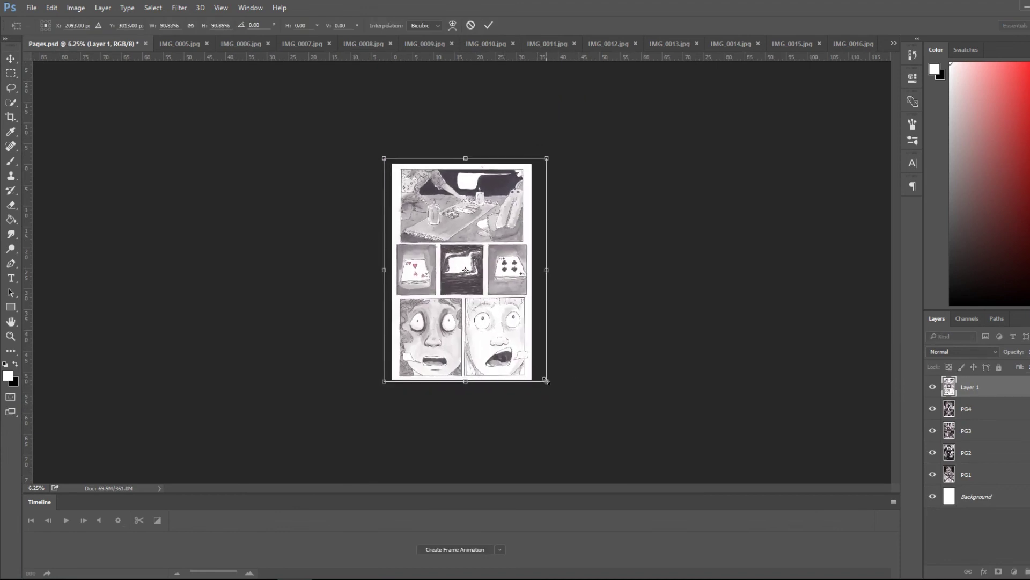